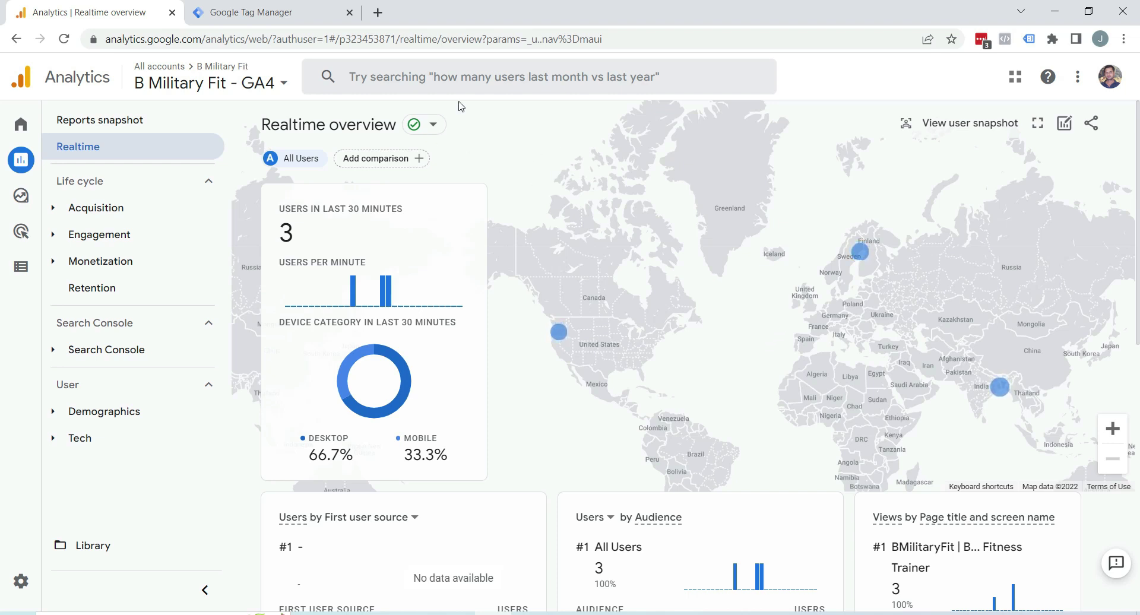
Search Google for "what is my ip address" in the already open Google page.
left_click(383, 11)
left_click(466, 278)
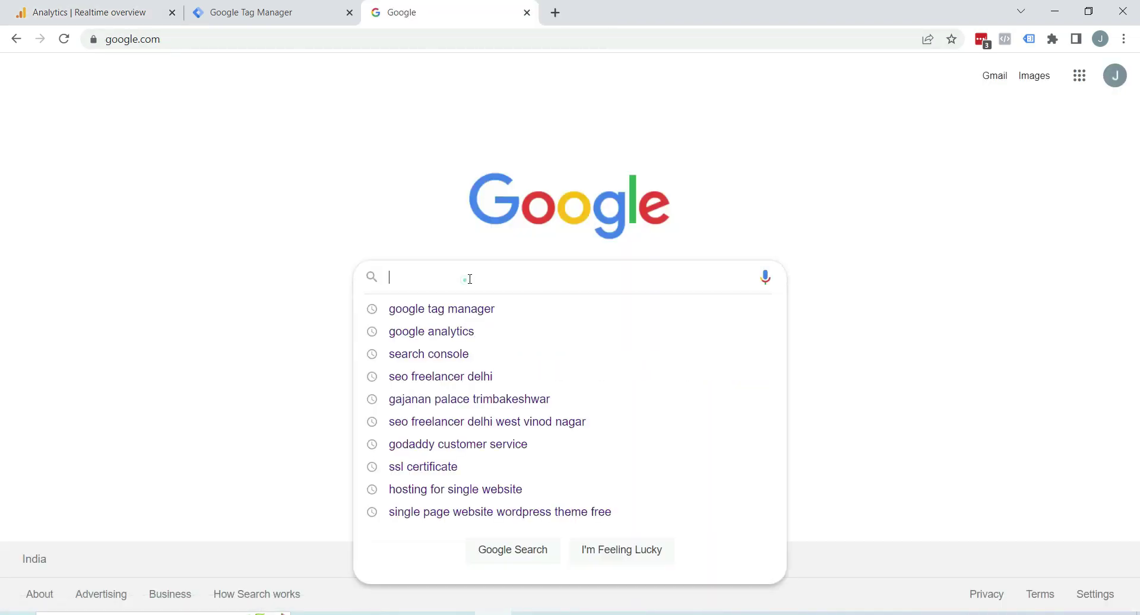
type("what is my i")
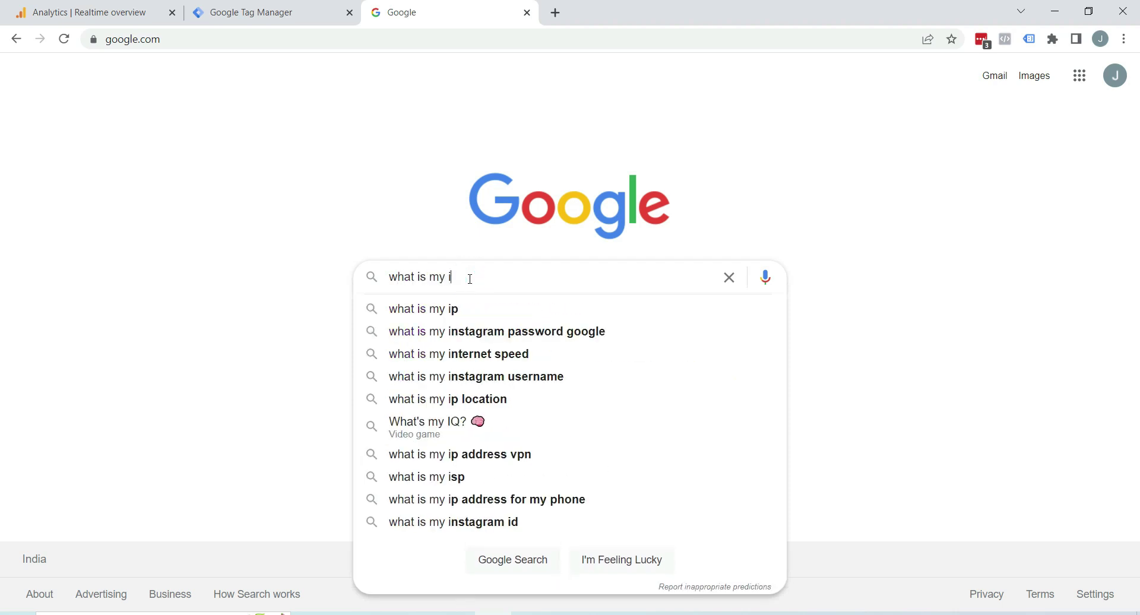
type("p address")
key("Return")
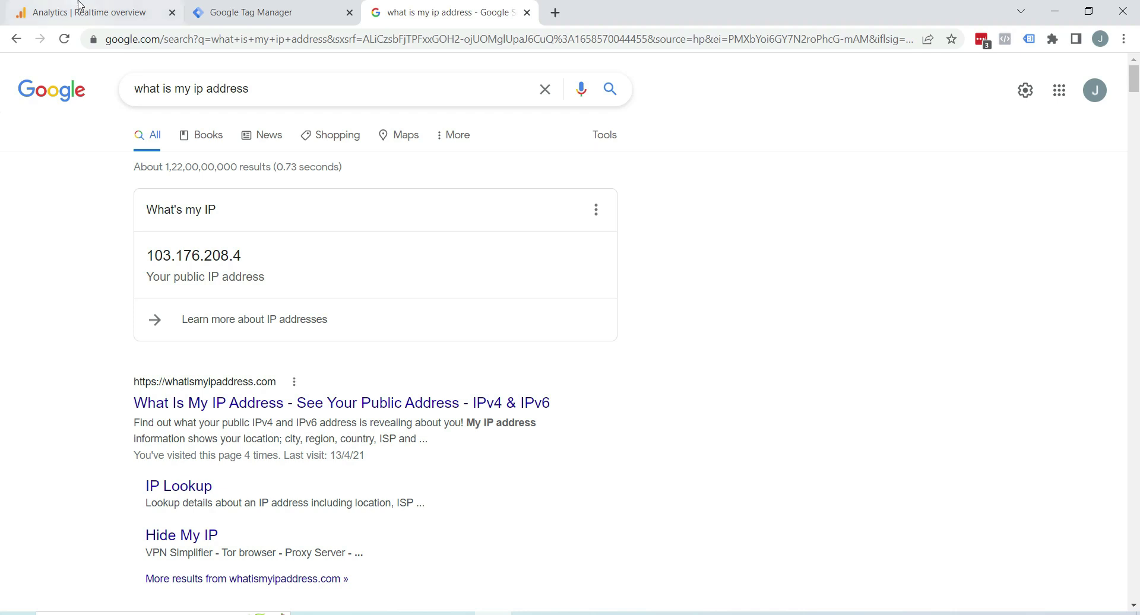
Return to Analytics and open the web stream details for the B Military Fit - GA4 data stream in the property administration.
left_click(93, 7)
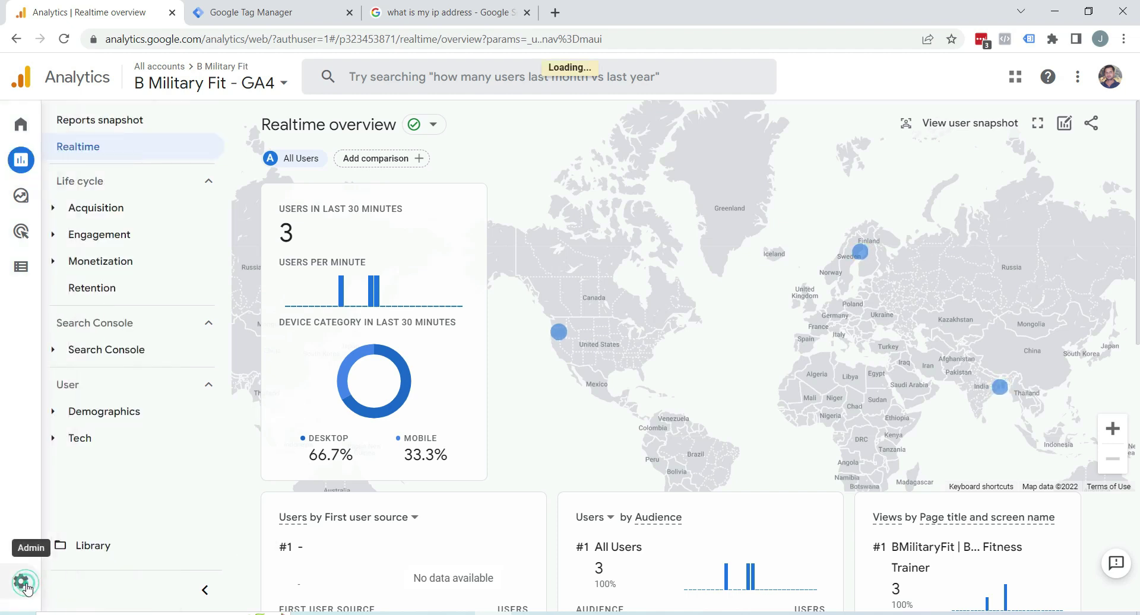
mouse_move(359, 293)
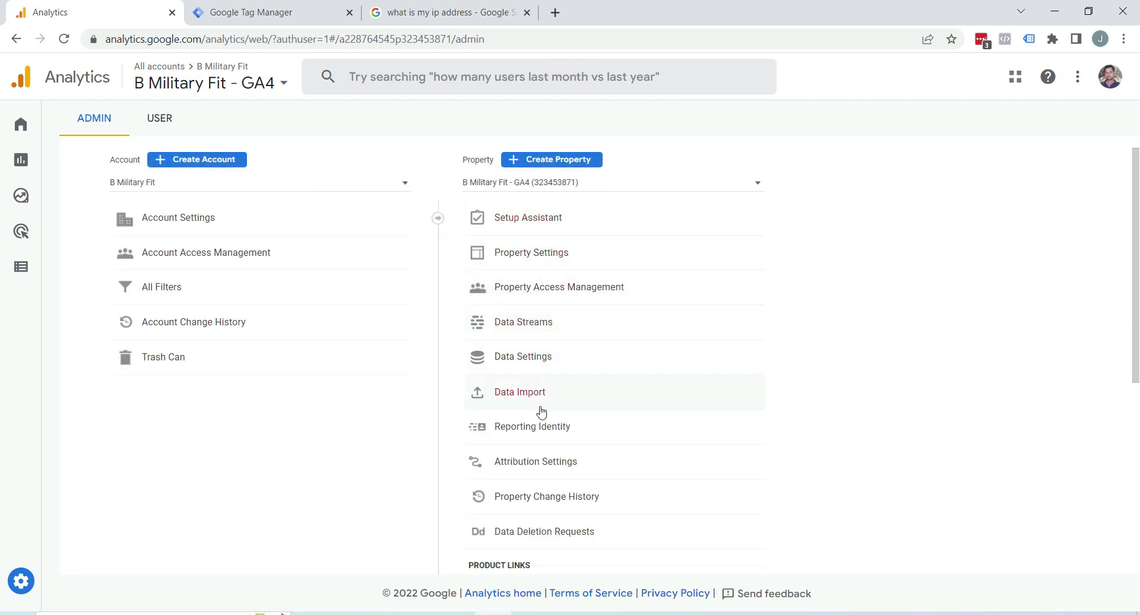
left_click(534, 323)
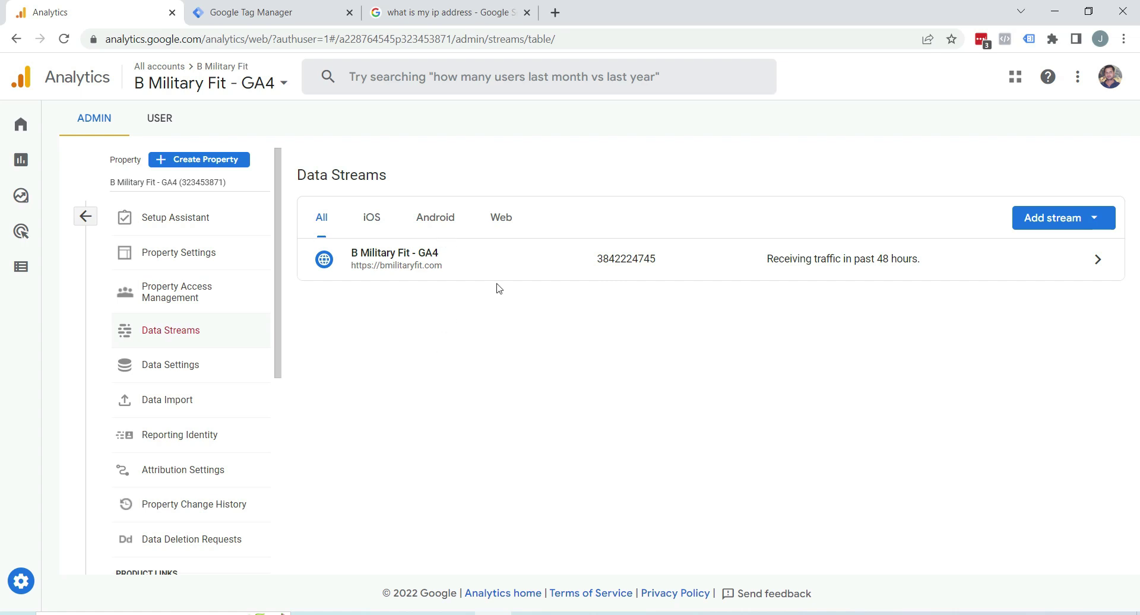
left_click(532, 266)
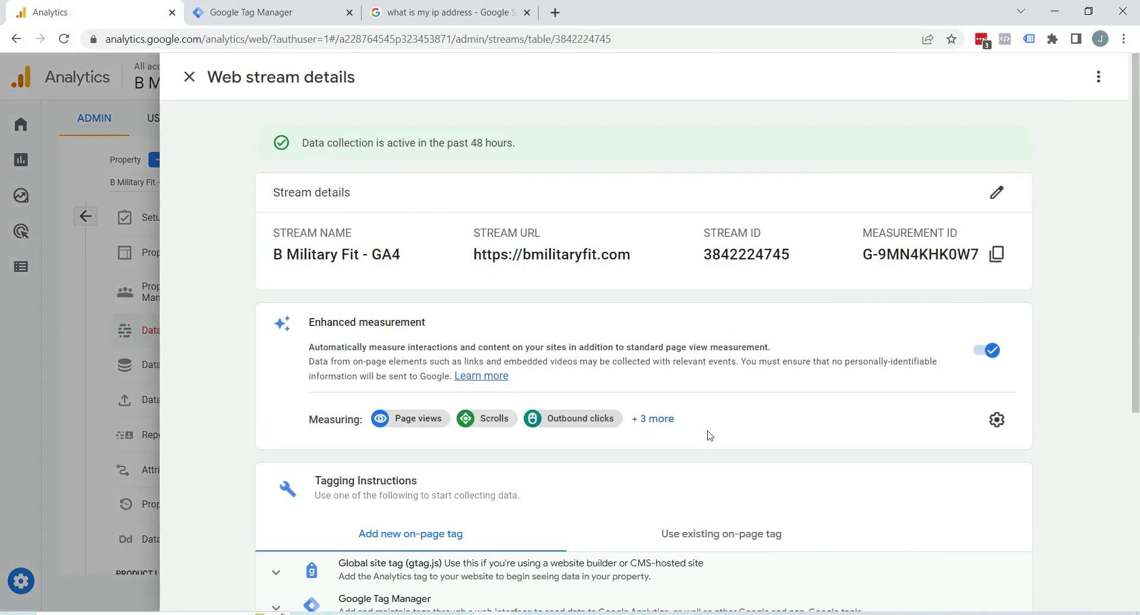
Open the internal traffic definitions within the stream's additional tagging settings.
scroll(710, 437, "down", 1)
scroll(710, 438, "down", 4)
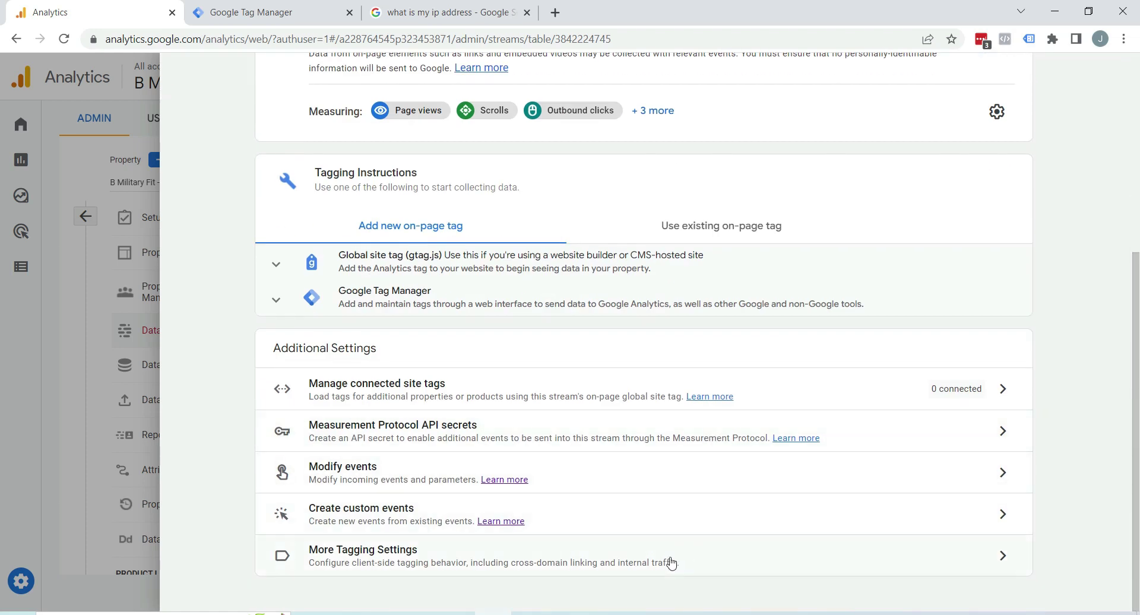
left_click(368, 558)
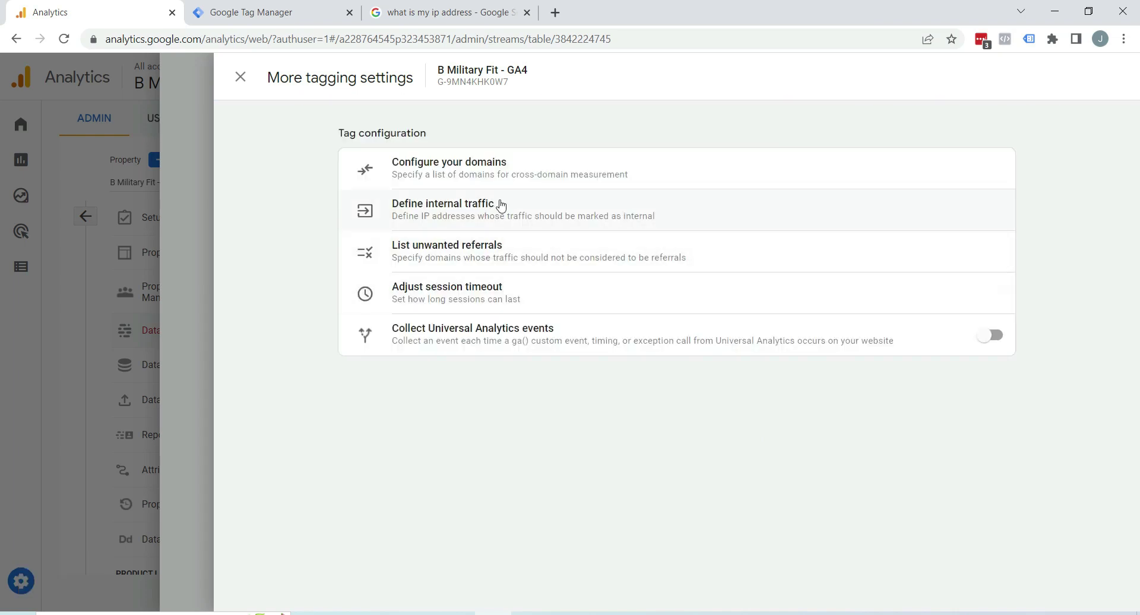
left_click(515, 210)
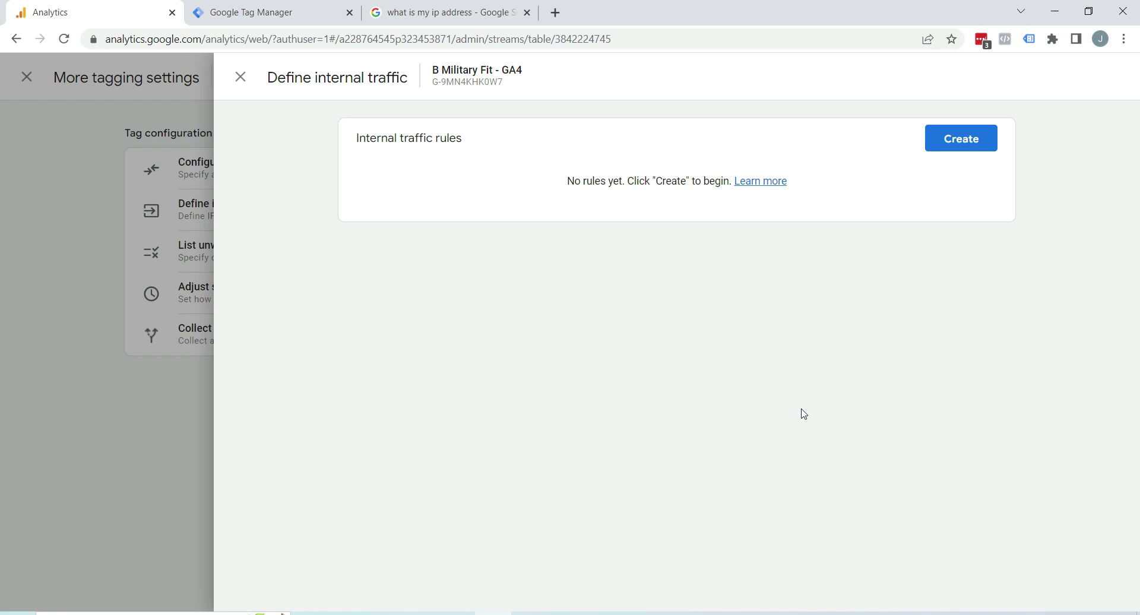
Start a new internal traffic rule and name it "Exclude Traffic from" followed by the person's name.
left_click(961, 138)
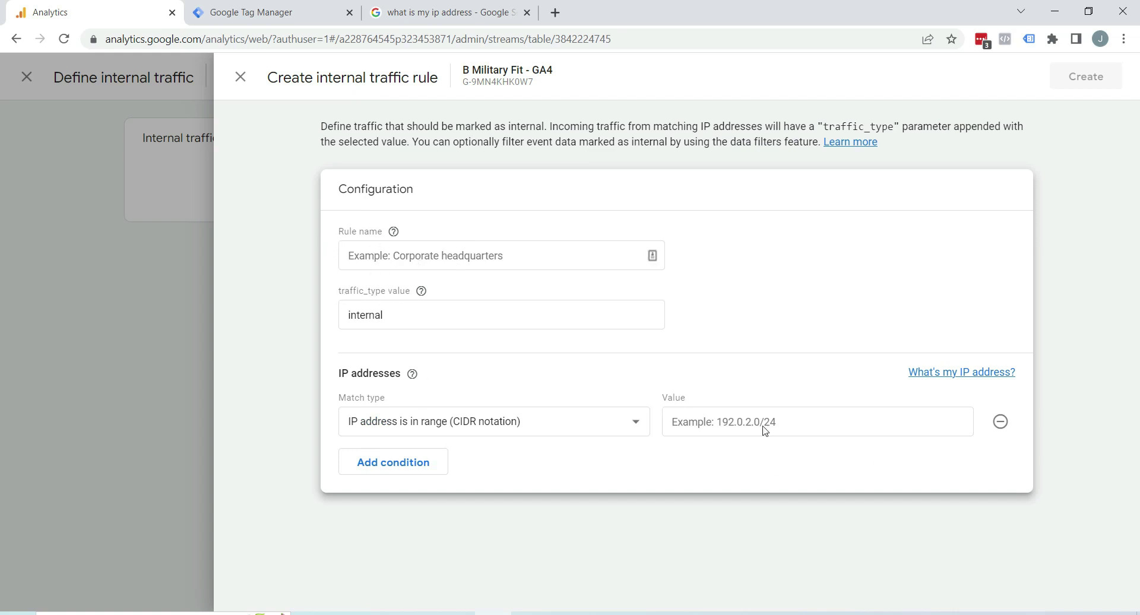
left_click(372, 266)
type("Exlu")
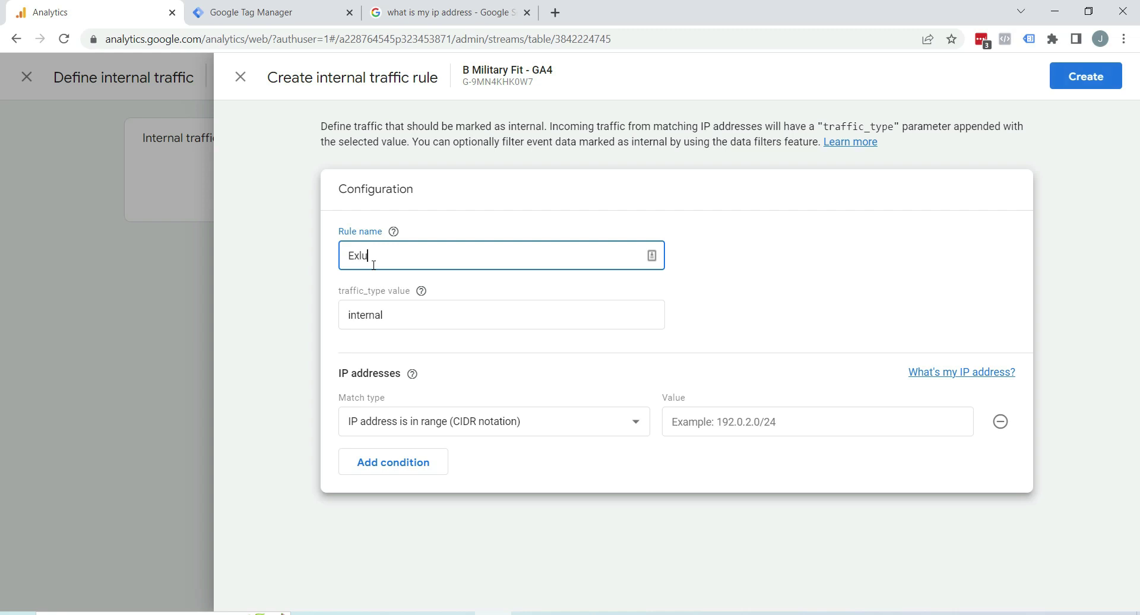
key("BackSpace")
type("clude Traffic from Jaikant.com")
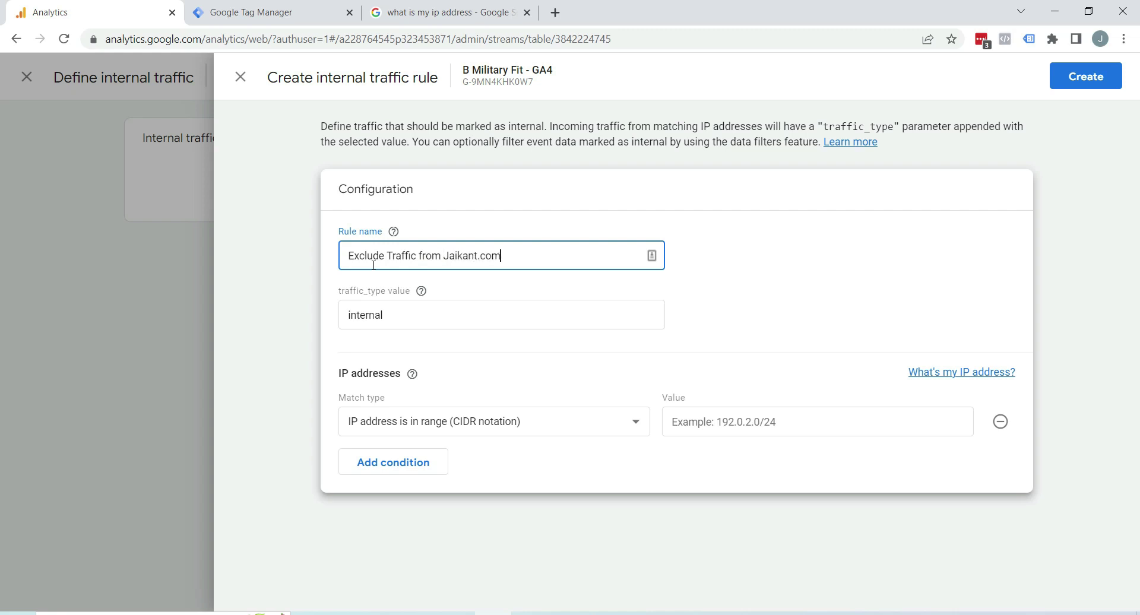
key("BackSpace")
key("BackSpace")
key("BackSpace")
key("BackSpace")
Set the rule's traffic_type value to the person's name and its match type to "IP address equals".
left_click(407, 309)
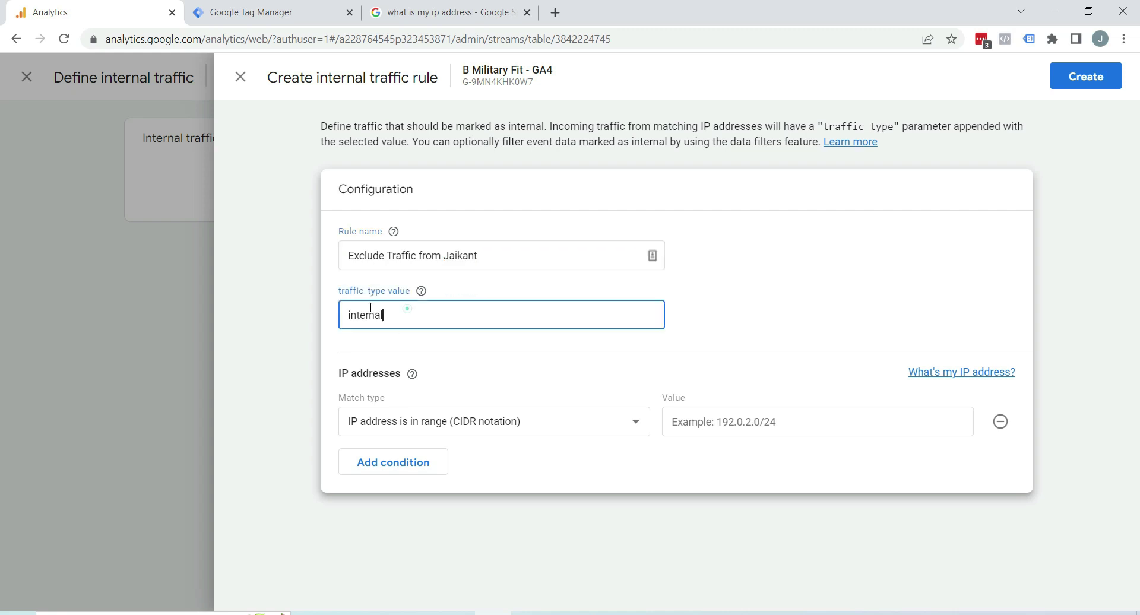
double_click(370, 307)
type("Jaikant")
left_click(491, 426)
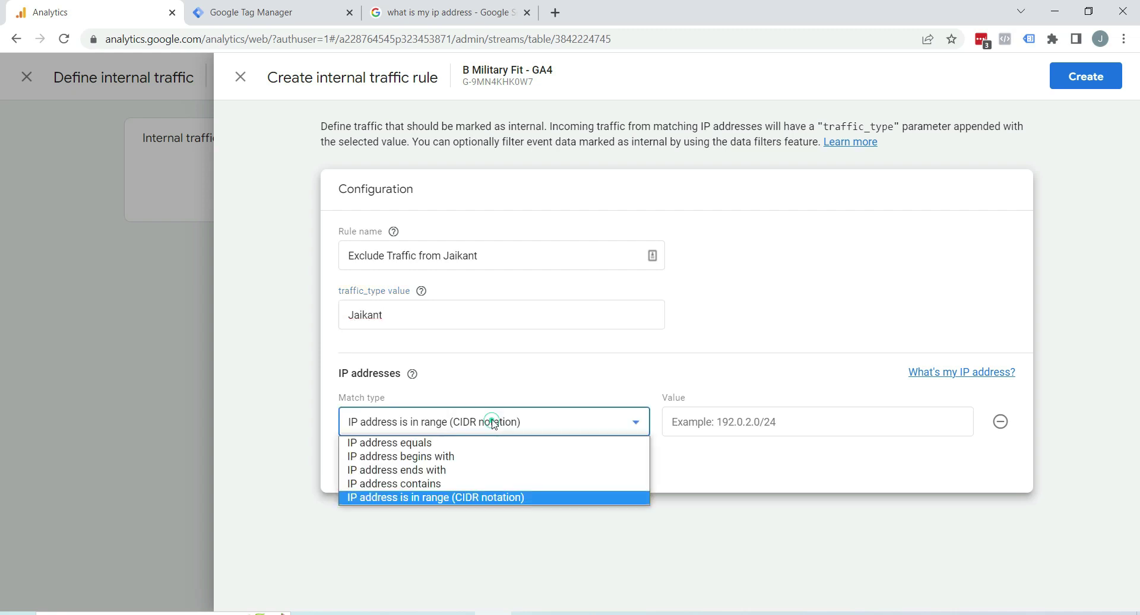
left_click(468, 445)
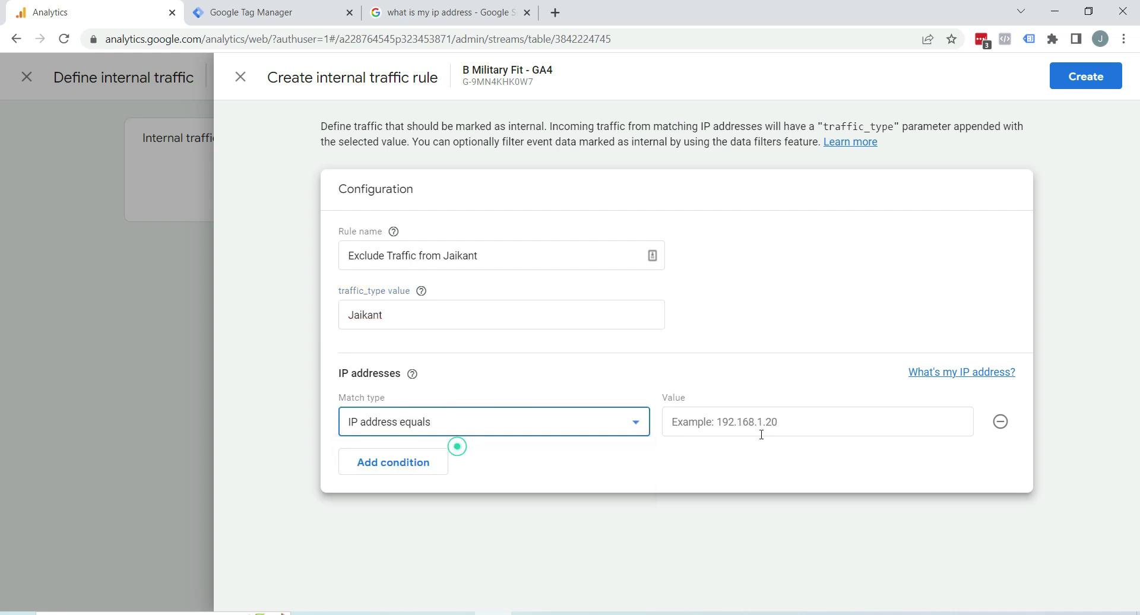
Copy the public IP address from the Google results into the rule's condition value and create the rule.
left_click(475, 6)
left_click_drag(263, 260, 137, 255)
key("ctrl+c")
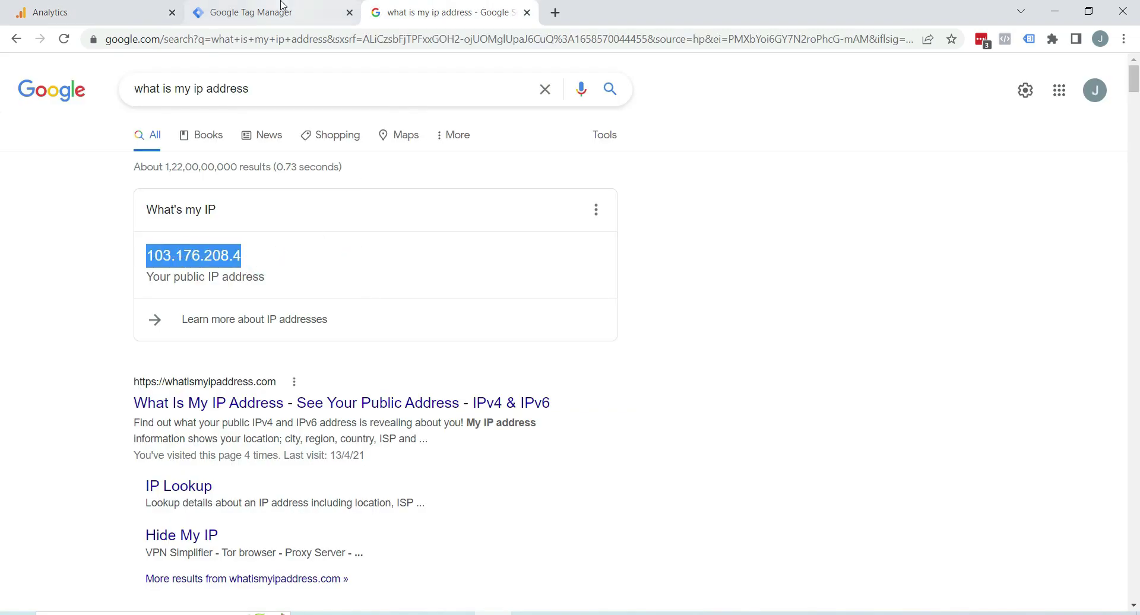
key("ctrl+1")
left_click(742, 419)
key("ctrl+v")
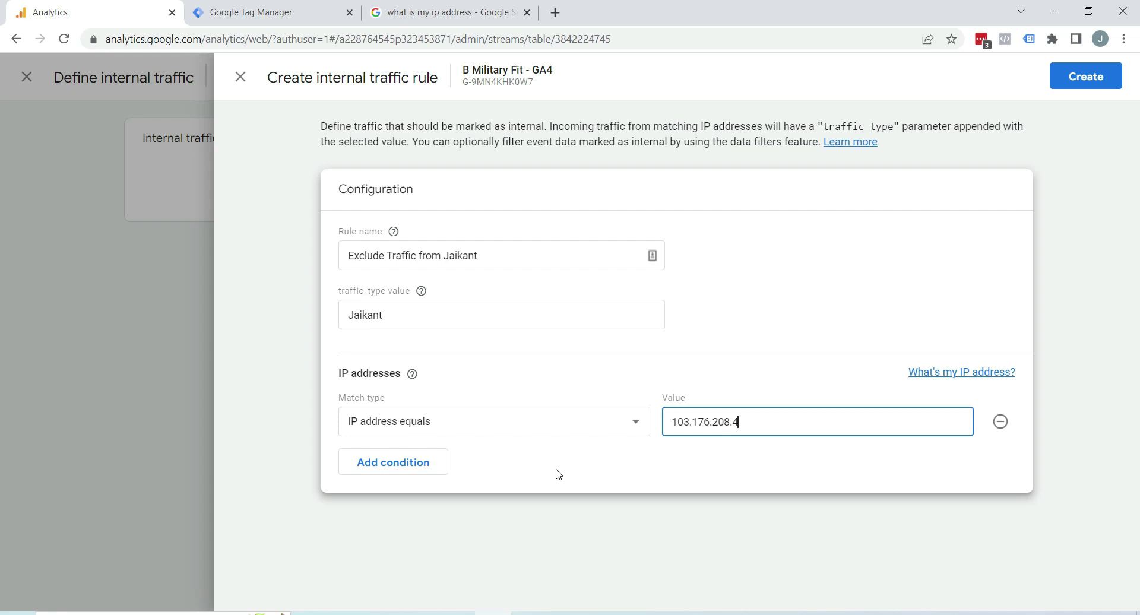
left_click(1086, 76)
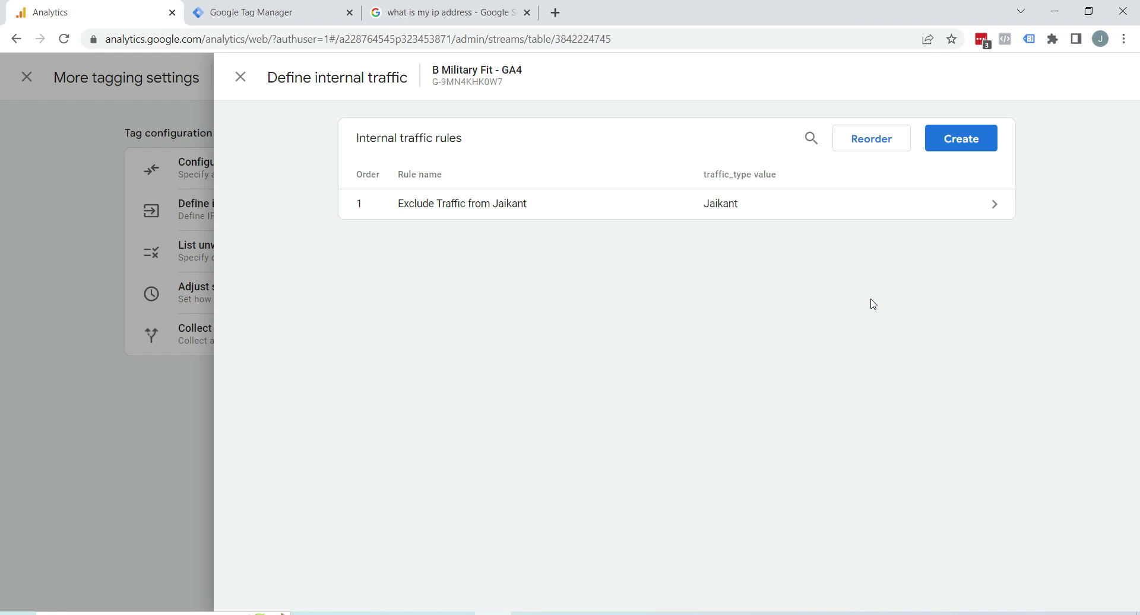
Start a second internal traffic rule named "Exclude Traffic from Ebrandzmedia".
left_click(972, 143)
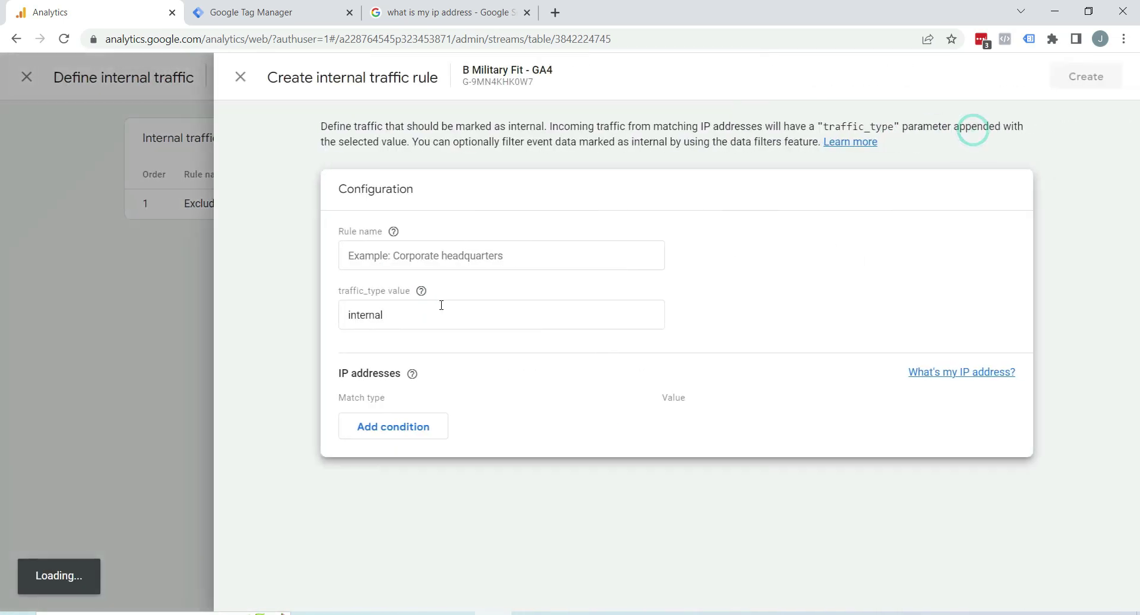
left_click(482, 260)
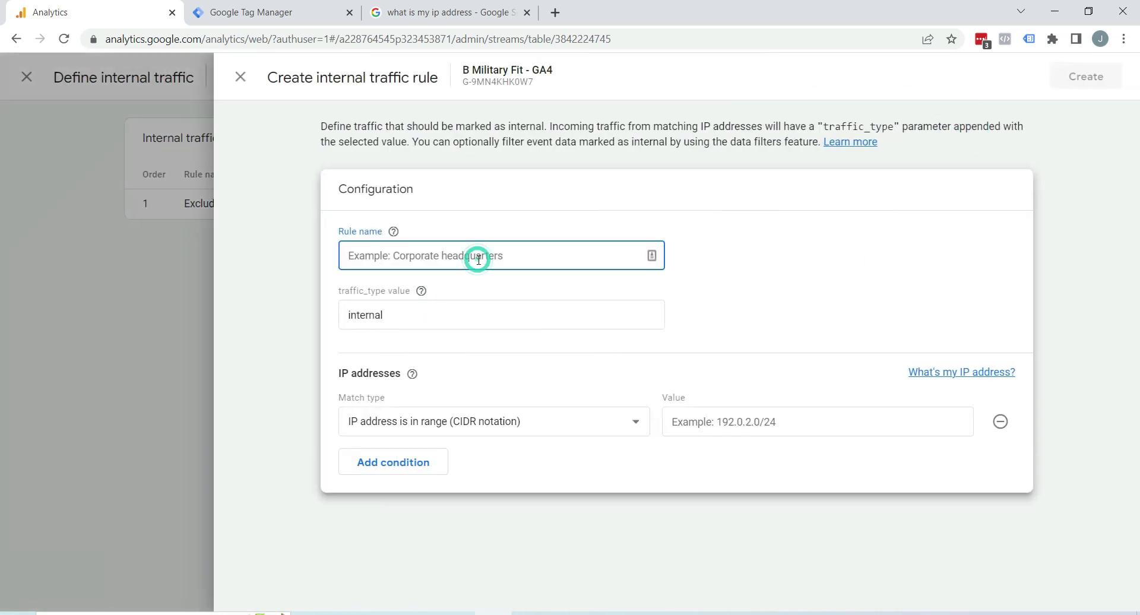
type("E")
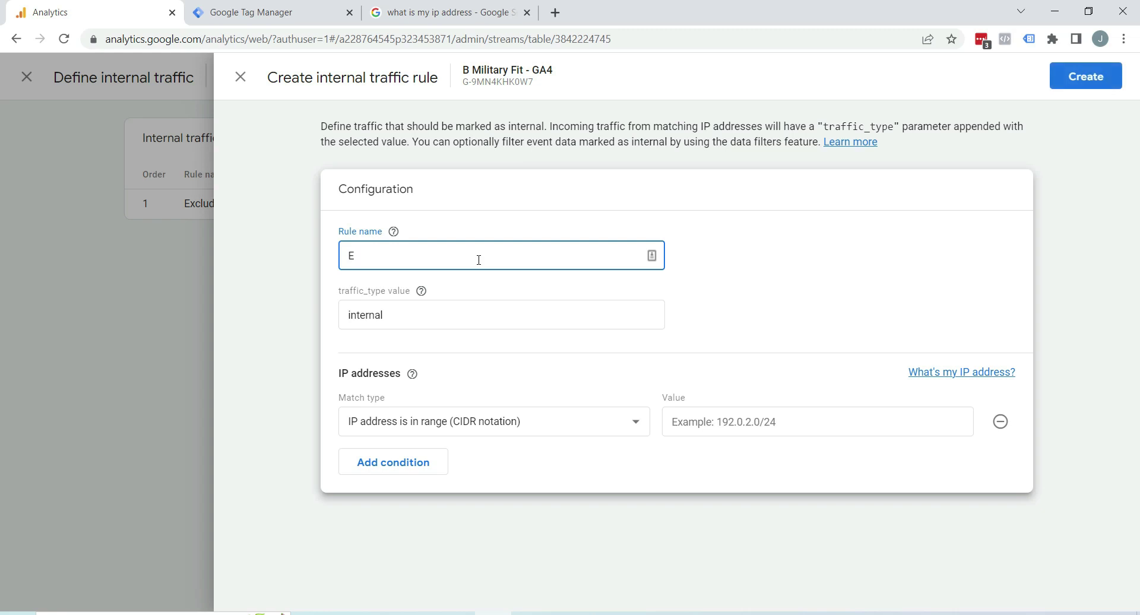
type("xclude Traffic from Eb")
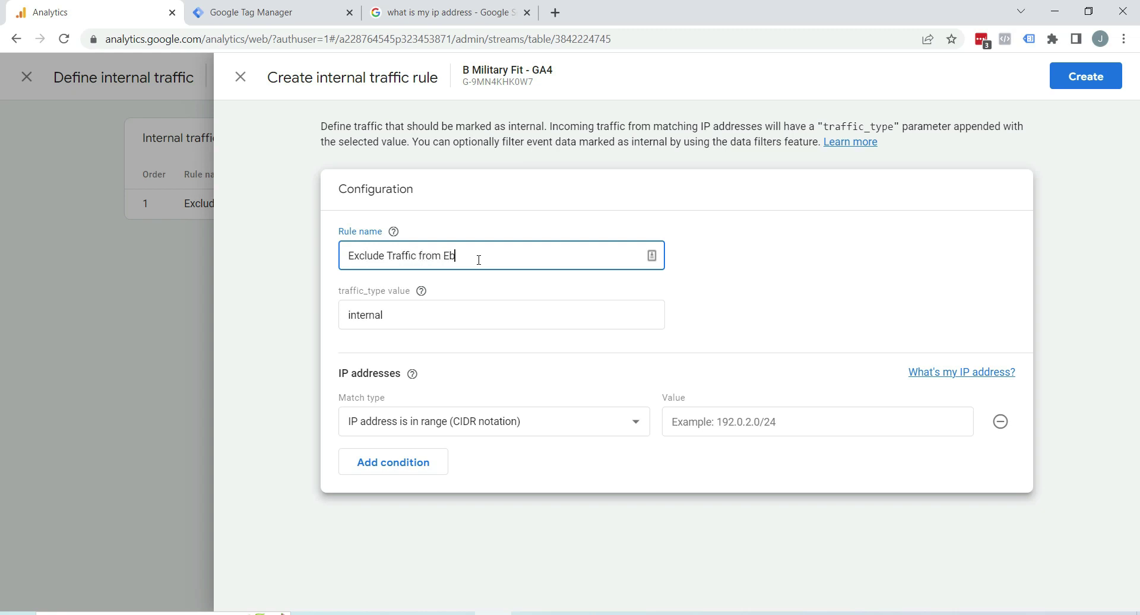
type("randzmedia")
key("Tab")
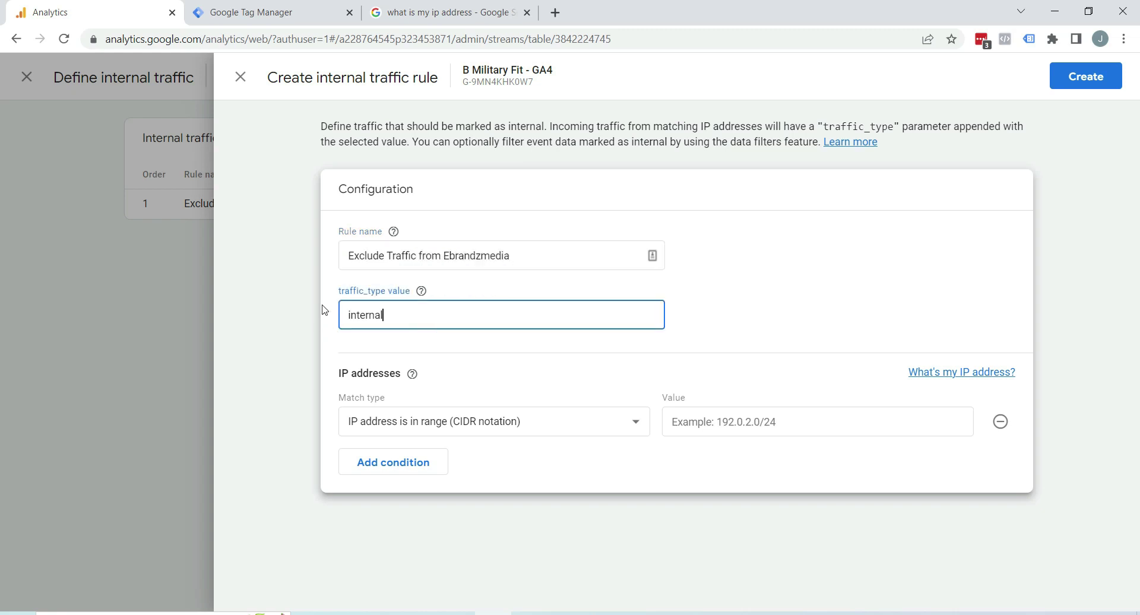
Set the second rule's condition to "IP address equals" 235.241.356.2 and create the rule.
left_click(509, 428)
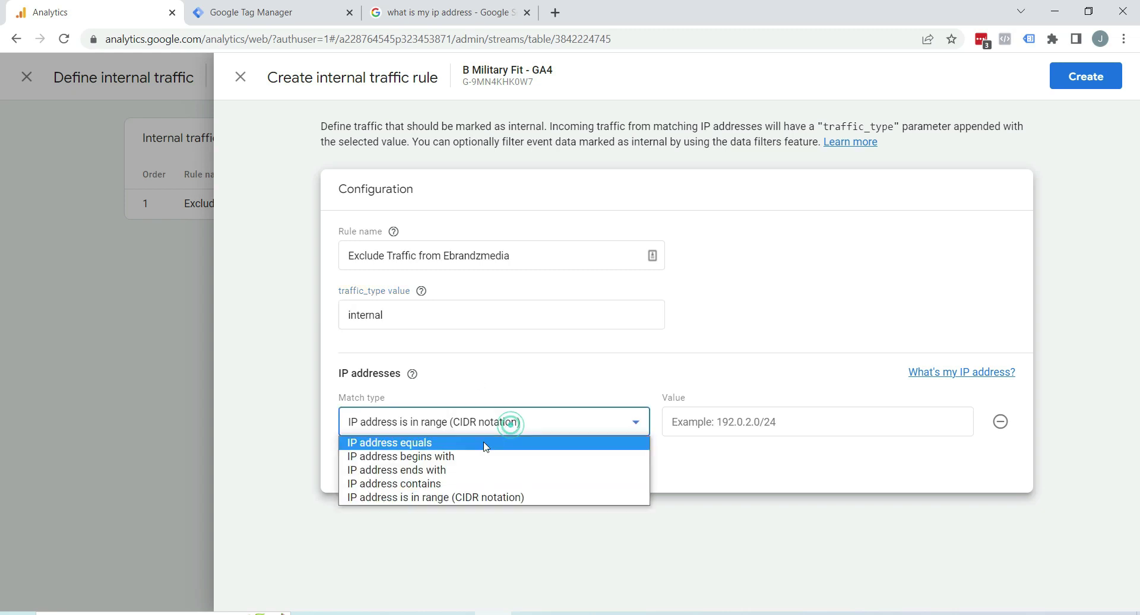
left_click(482, 439)
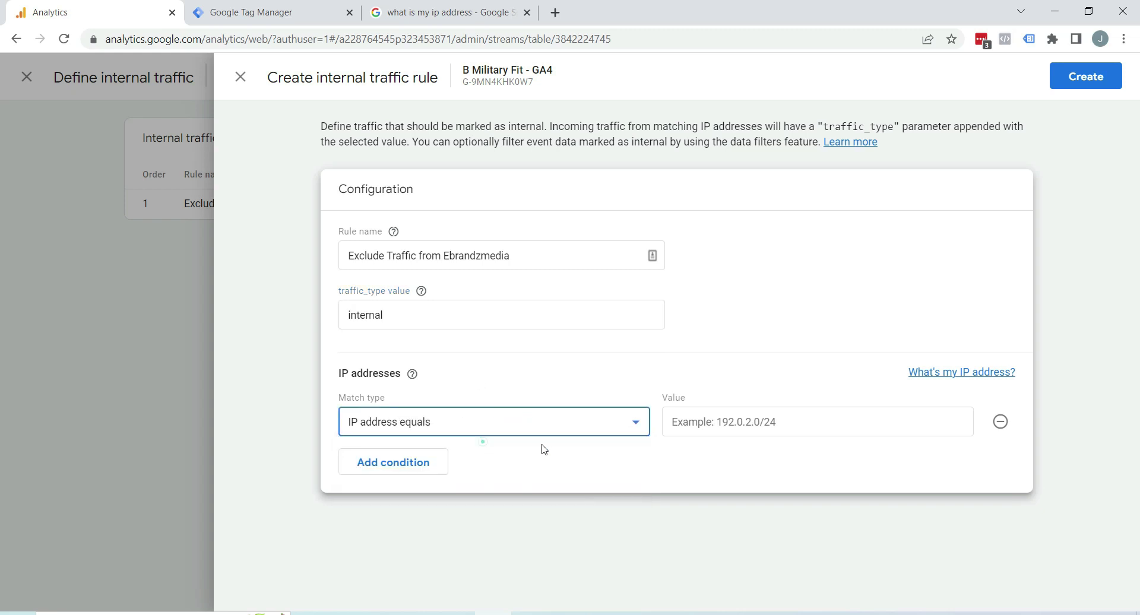
left_click(710, 420)
type("235")
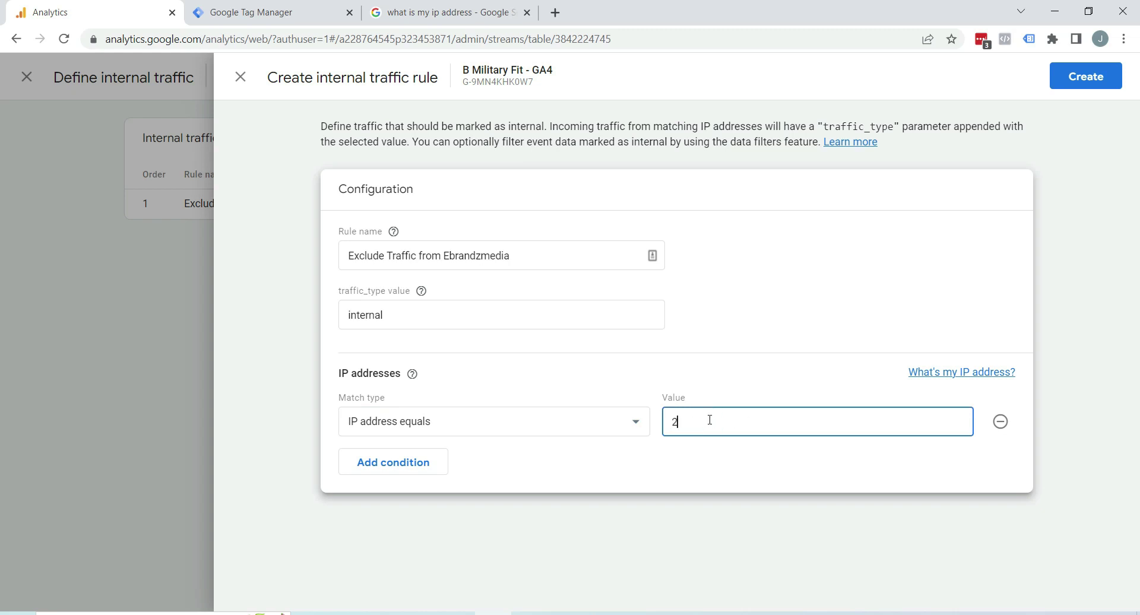
type(".241.356.2")
left_click(1083, 83)
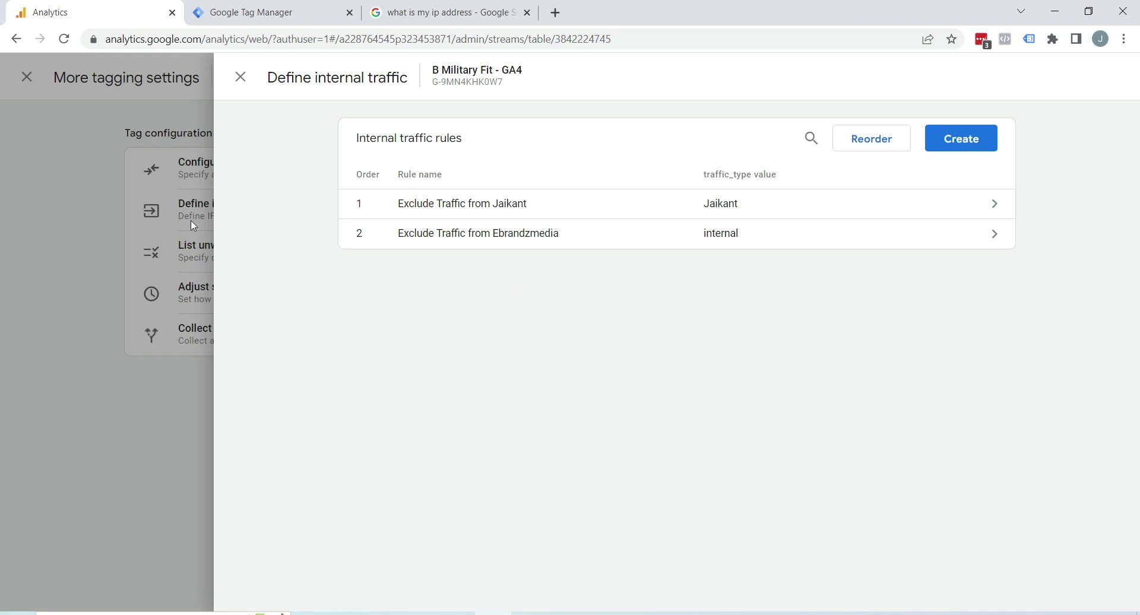
Close the tagging and stream settings and open the property's Data Filters.
left_click(239, 77)
left_click(239, 77)
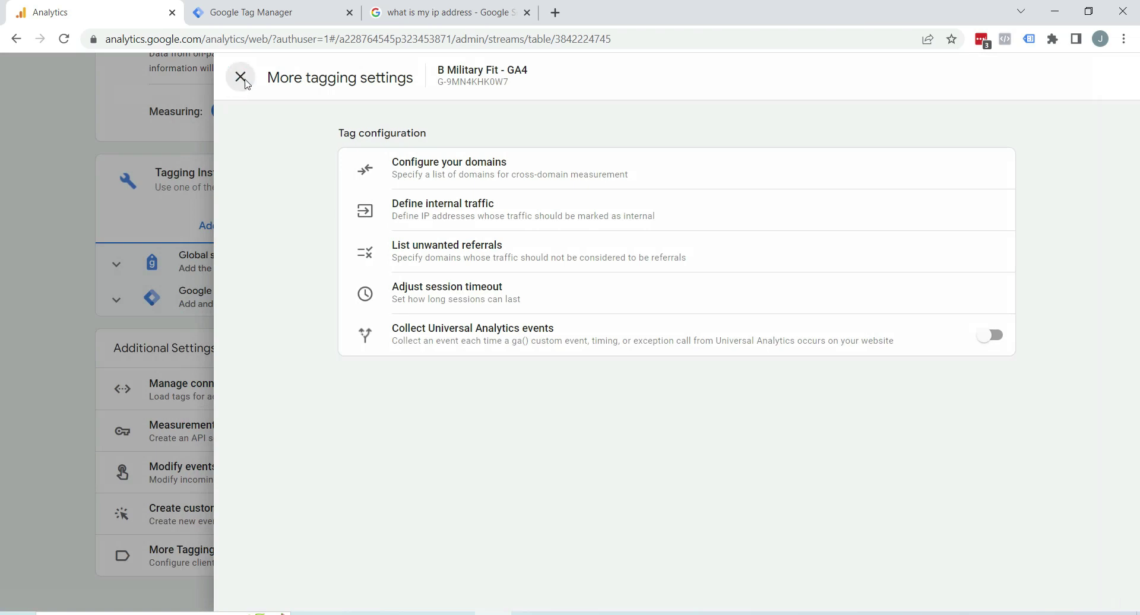
left_click(189, 66)
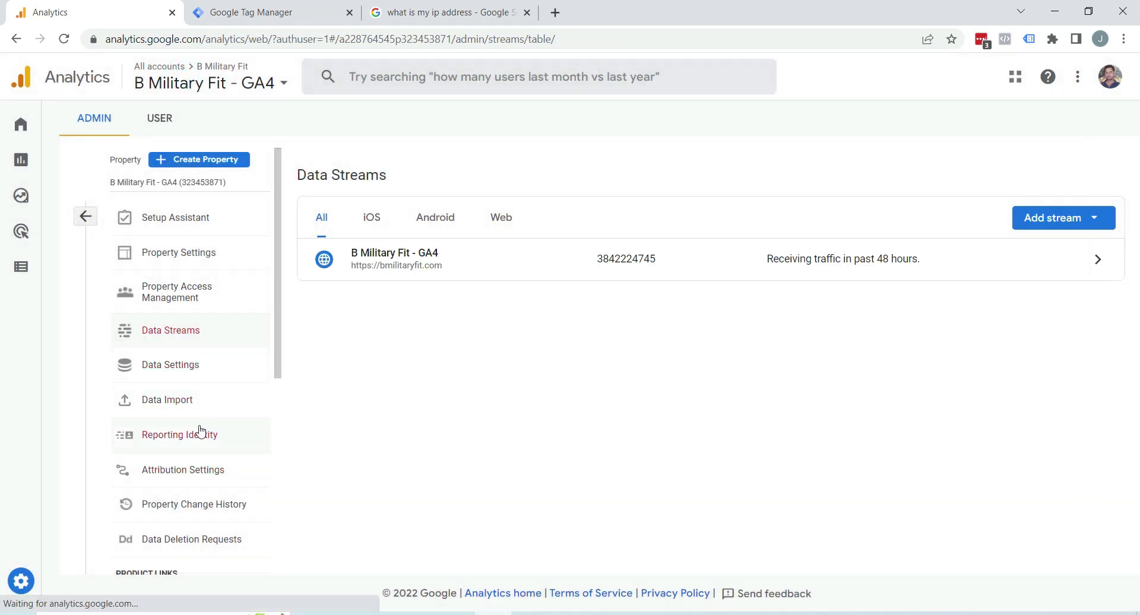
left_click(188, 372)
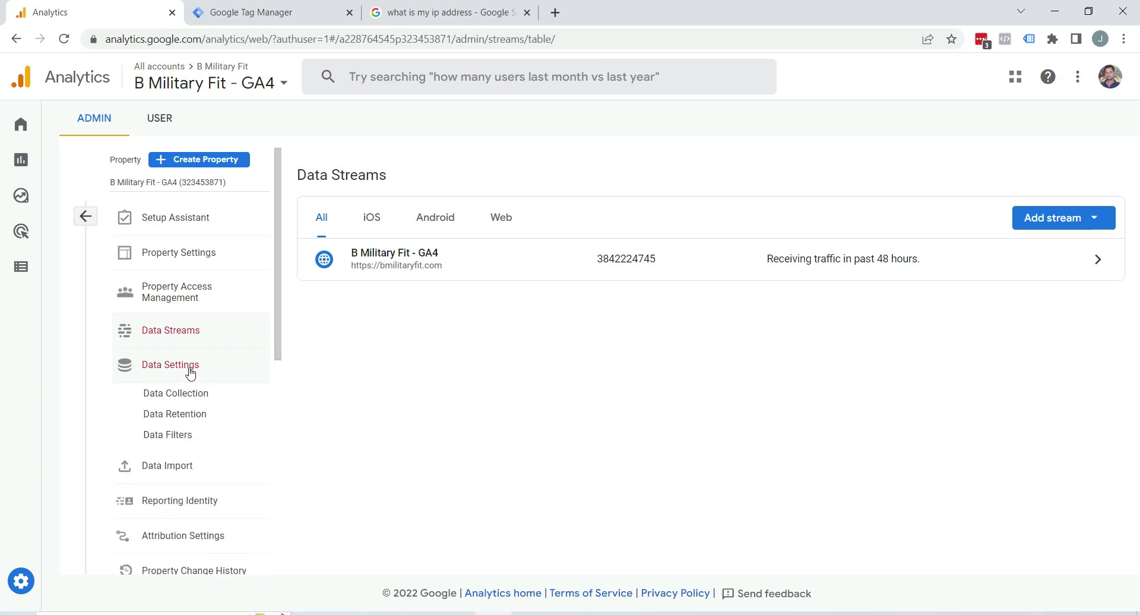
left_click(166, 442)
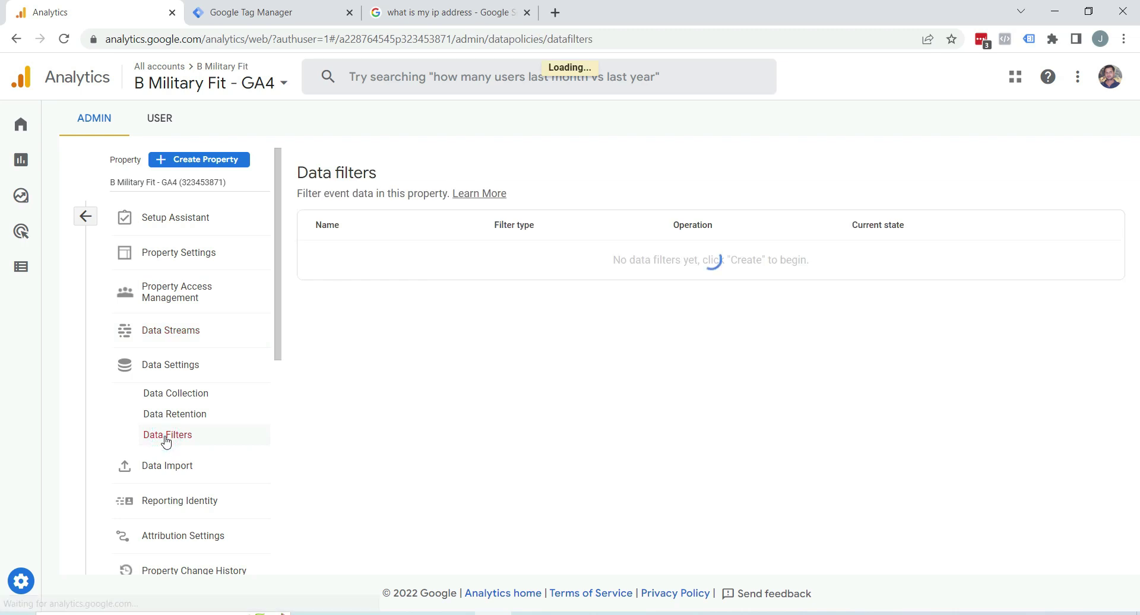
Start an Internal Traffic data filter and name it "Exclude Traffic from" followed by the person's name.
left_click(1075, 233)
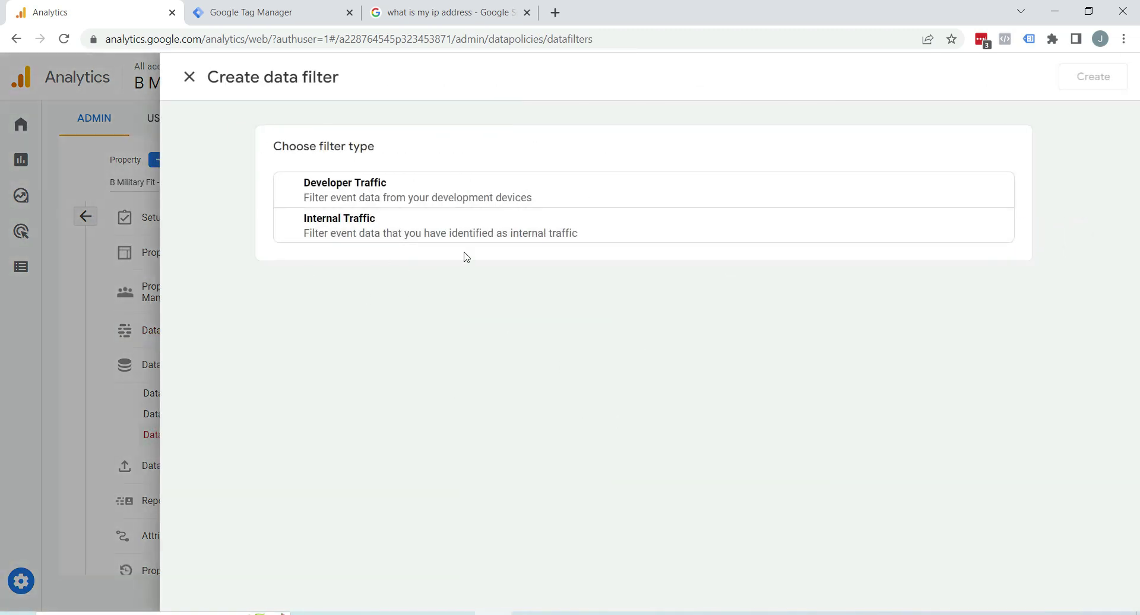
left_click(496, 230)
left_click(347, 320)
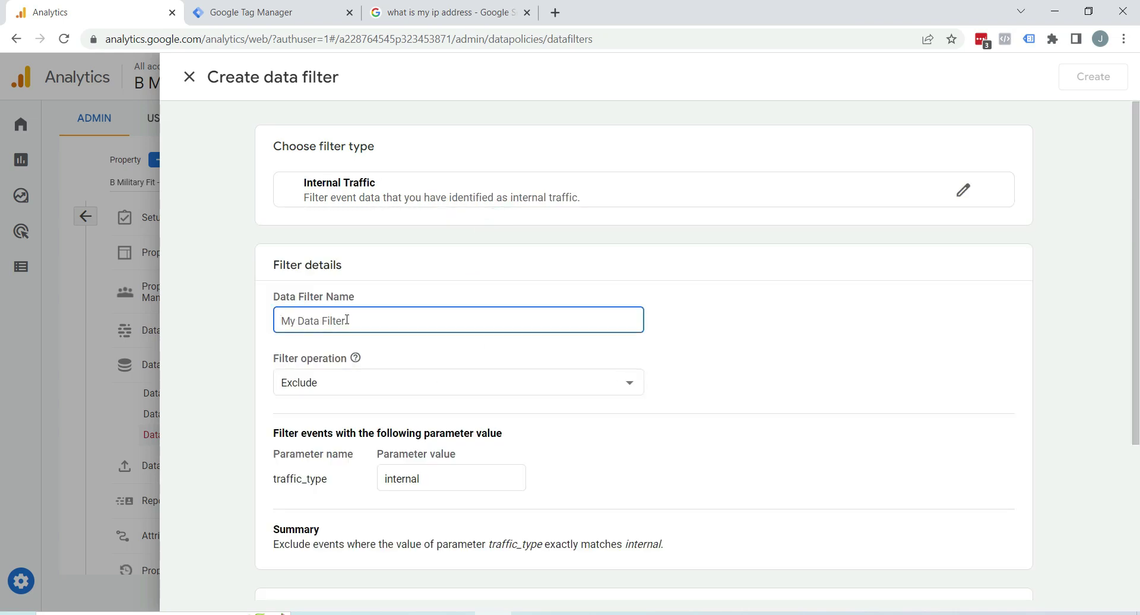
type("Exclude Traffic from Jaikant")
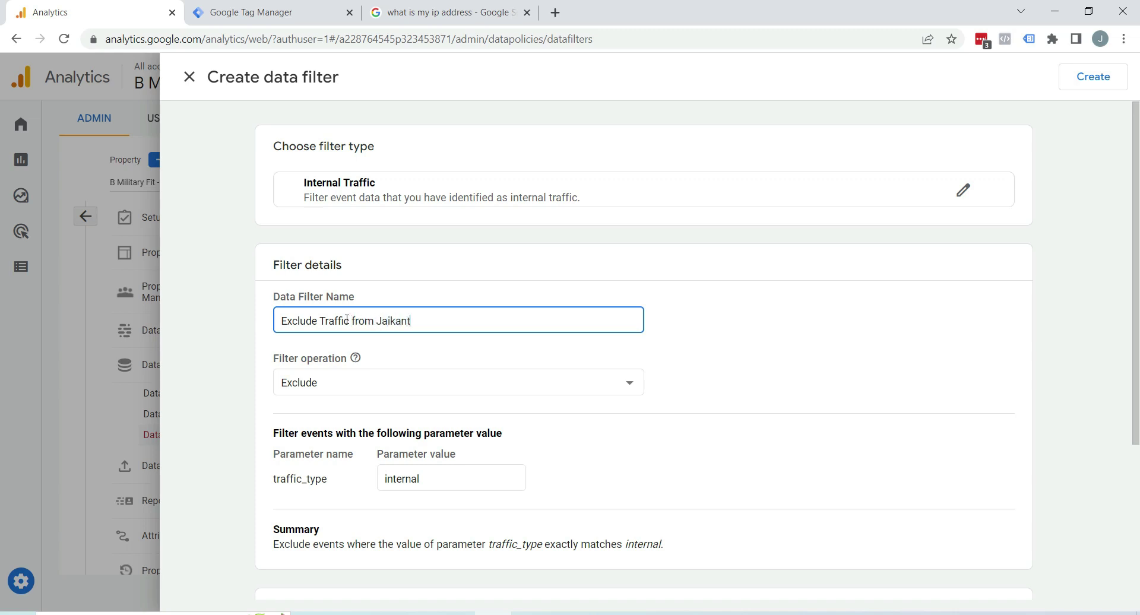
Set the data filter's traffic_type parameter value to the person's first name, keeping the Exclude operation.
key("Tab")
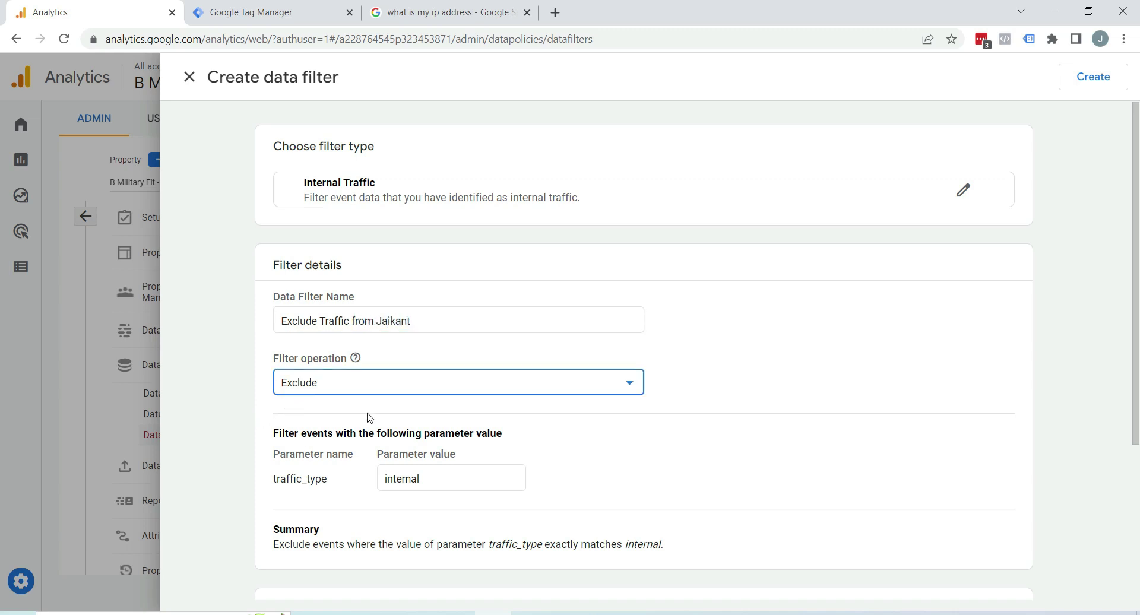
left_click_drag(441, 480, 376, 476)
type("J")
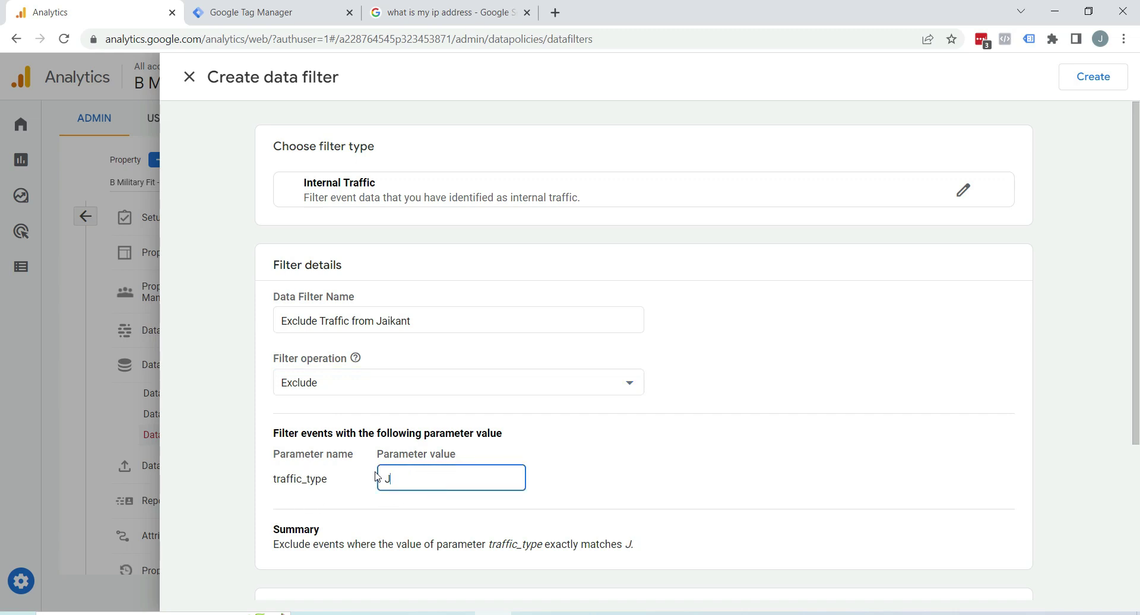
type("aikant")
scroll(376, 477, "down", 1)
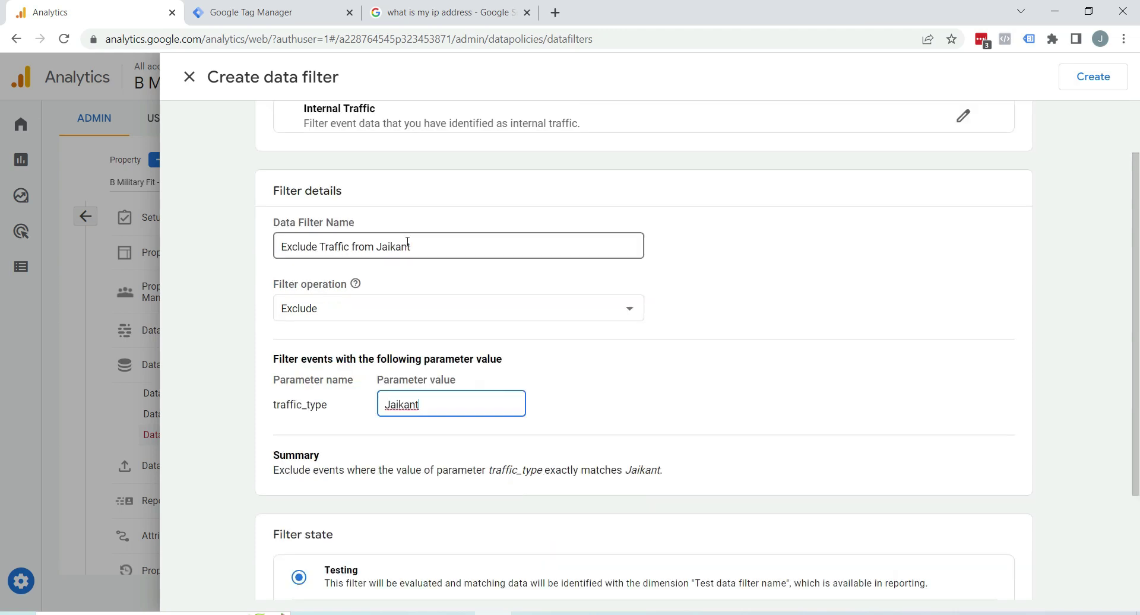
left_click(439, 245)
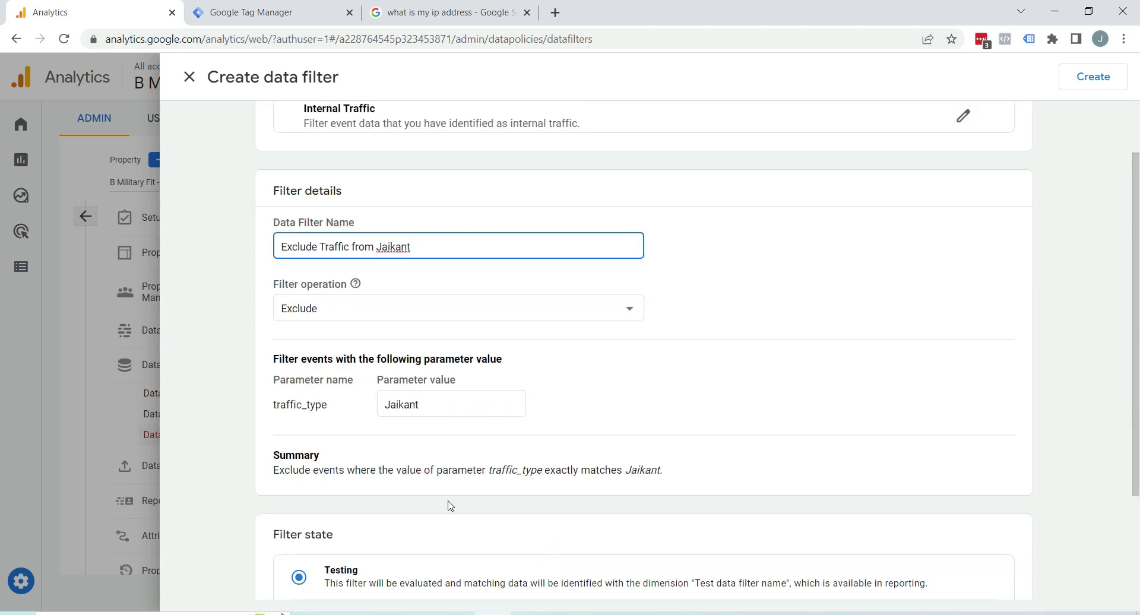
Set the filter state to Active, create the filter, confirm activation without testing and return to the data filters list.
scroll(544, 488, "down", 2)
left_click(299, 477)
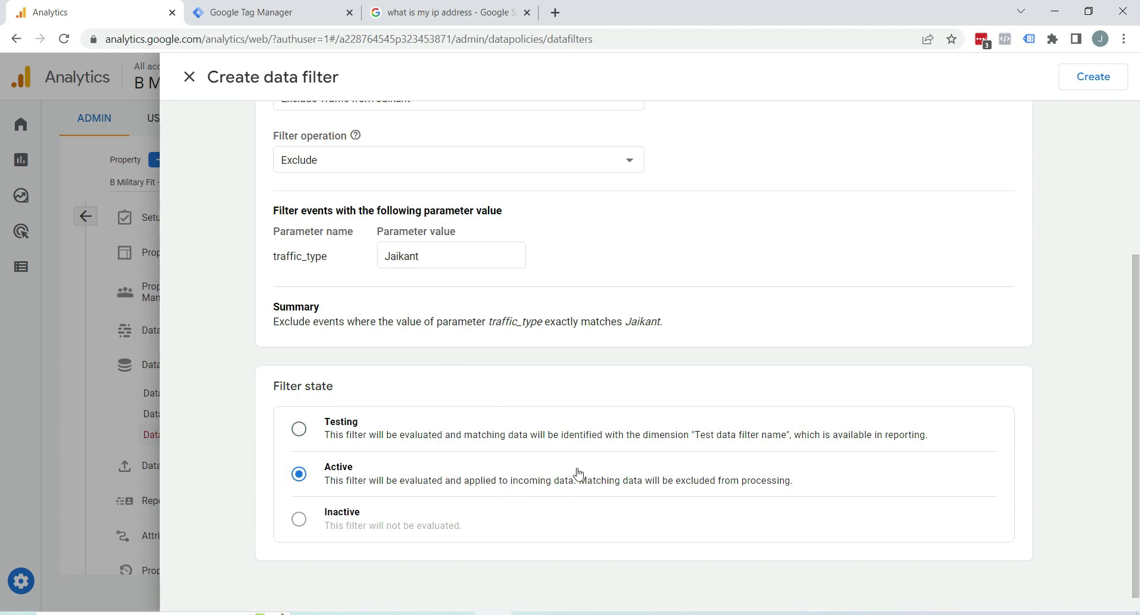
scroll(705, 461, "up", 2)
scroll(740, 445, "down", 2)
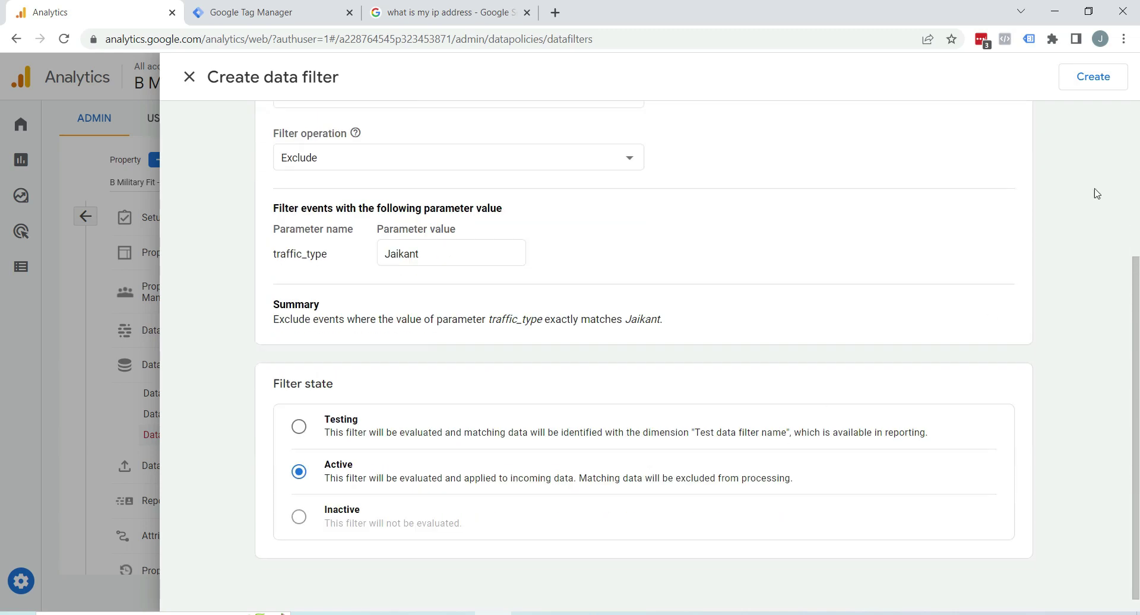
left_click(1094, 79)
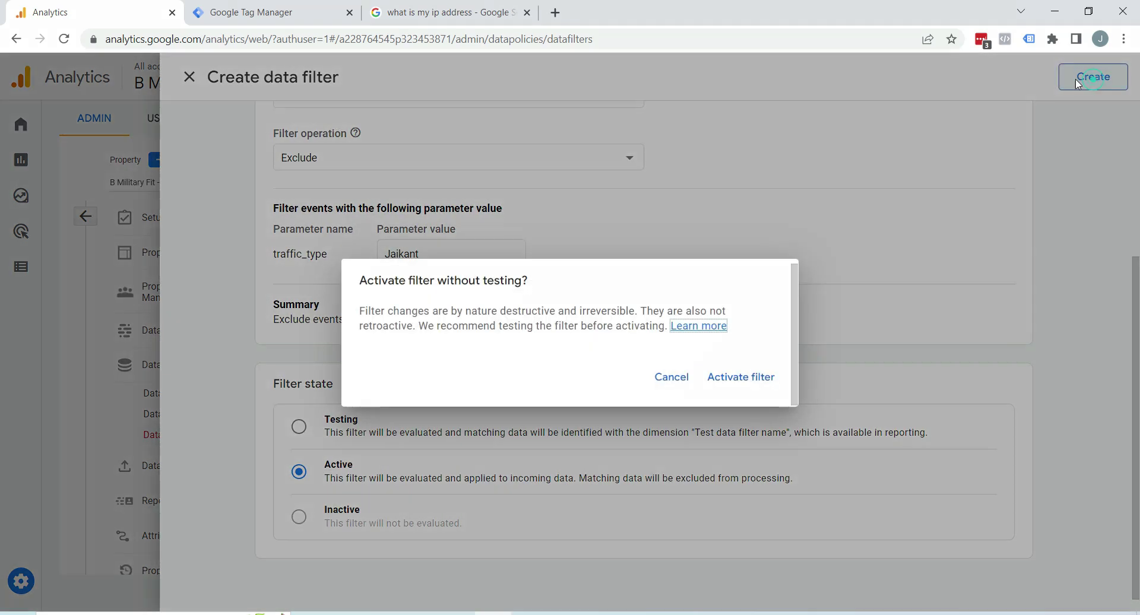
left_click(743, 378)
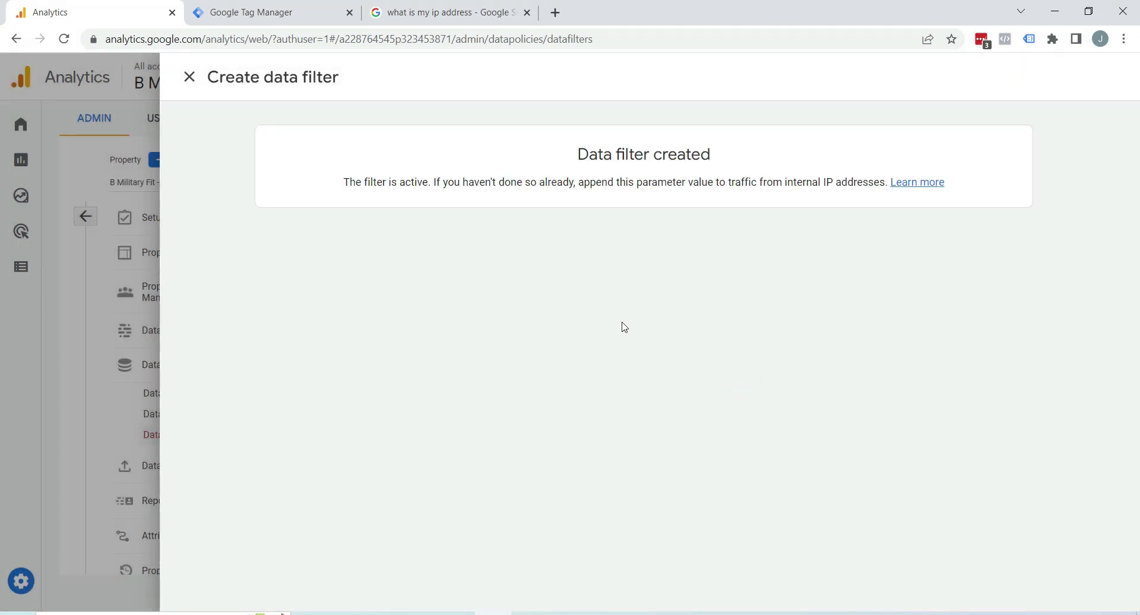
left_click(189, 77)
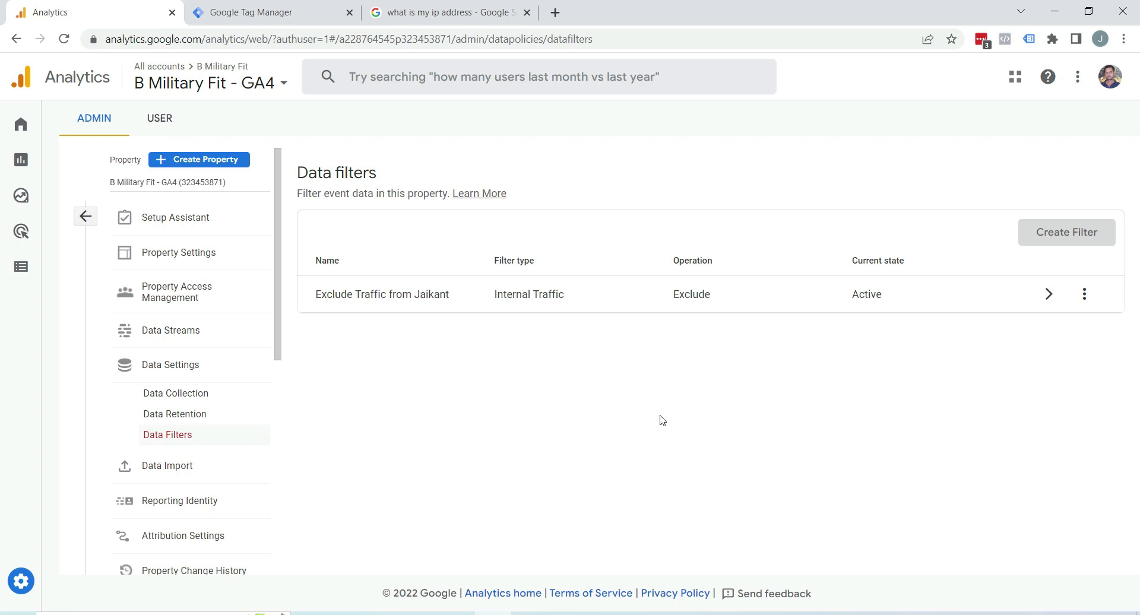
Start a second Internal Traffic data filter named "Exclude Traffic from Ebrandzmedia".
left_click(1069, 236)
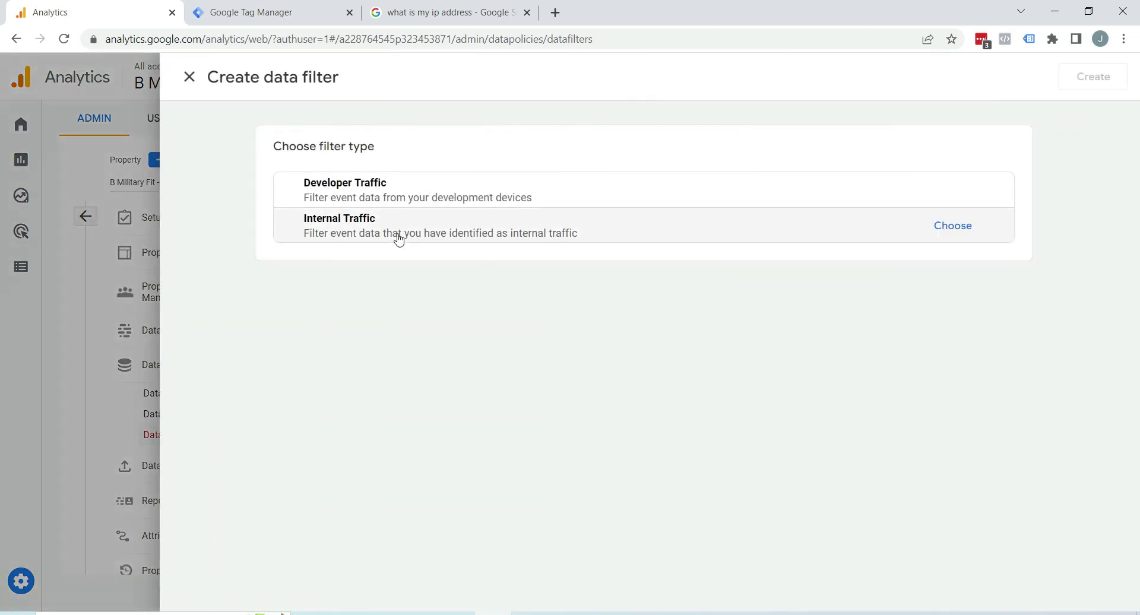
left_click(408, 231)
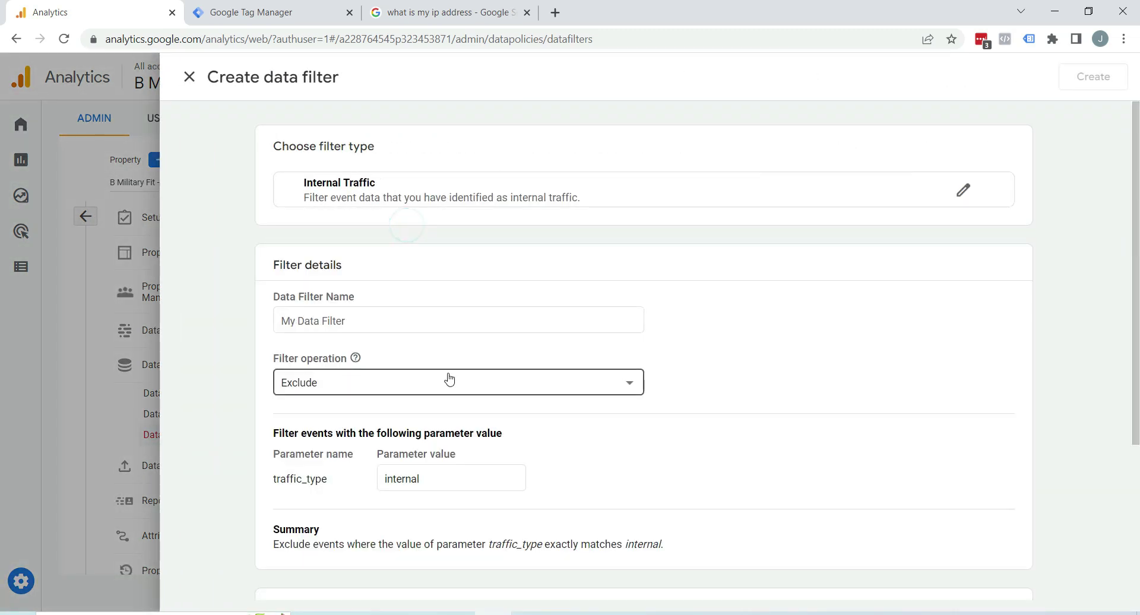
left_click(379, 318)
left_click(379, 317)
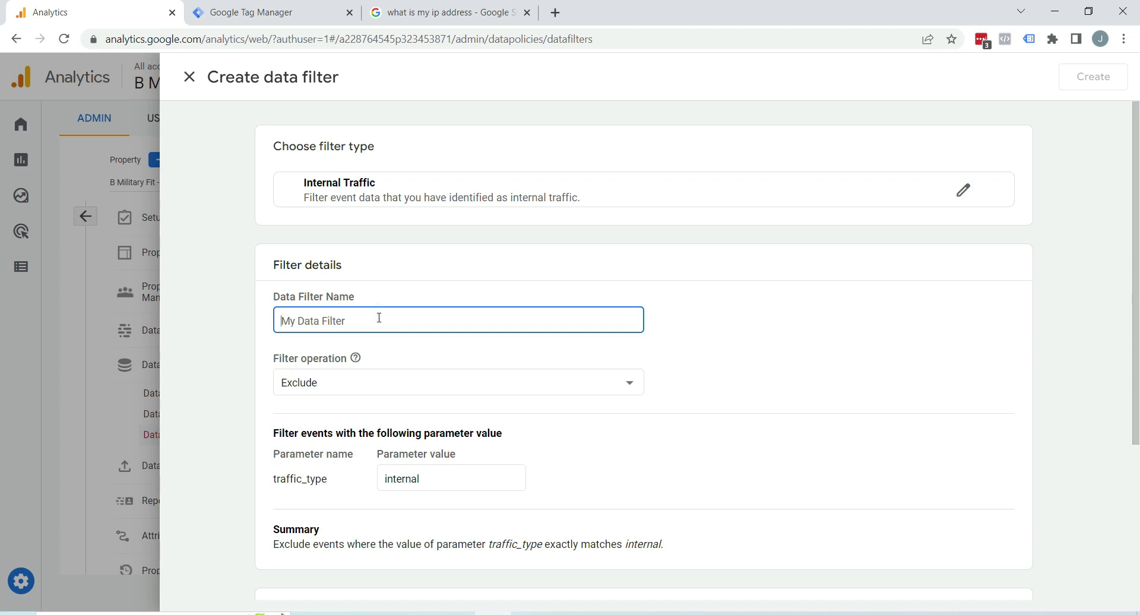
type("Exclude from")
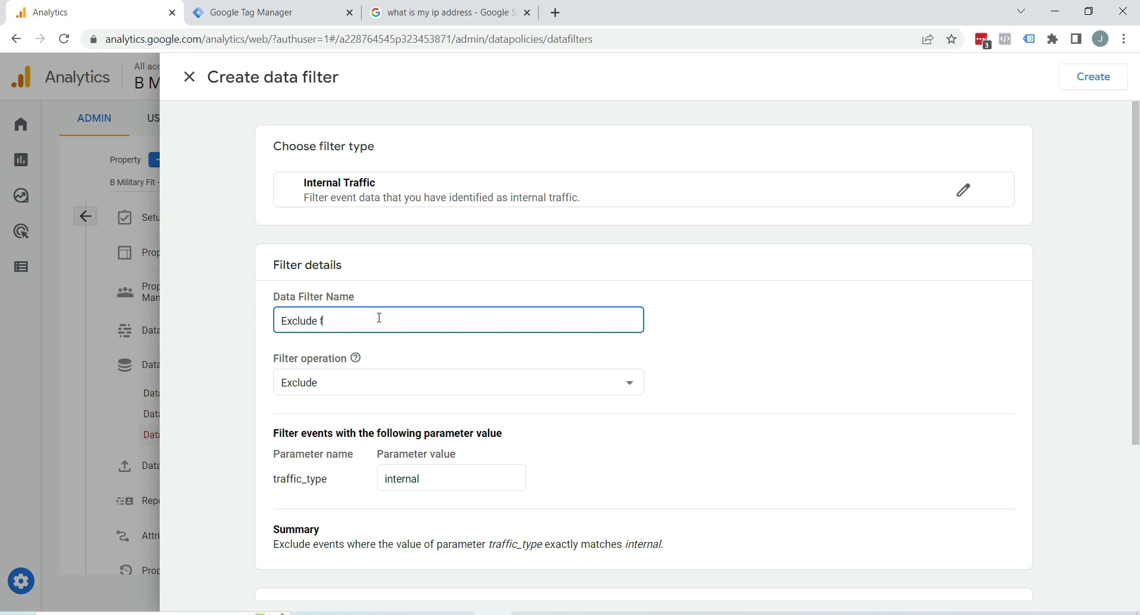
key("BackSpace")
key("BackSpace")
type("Traffic from Ebrandzmedia")
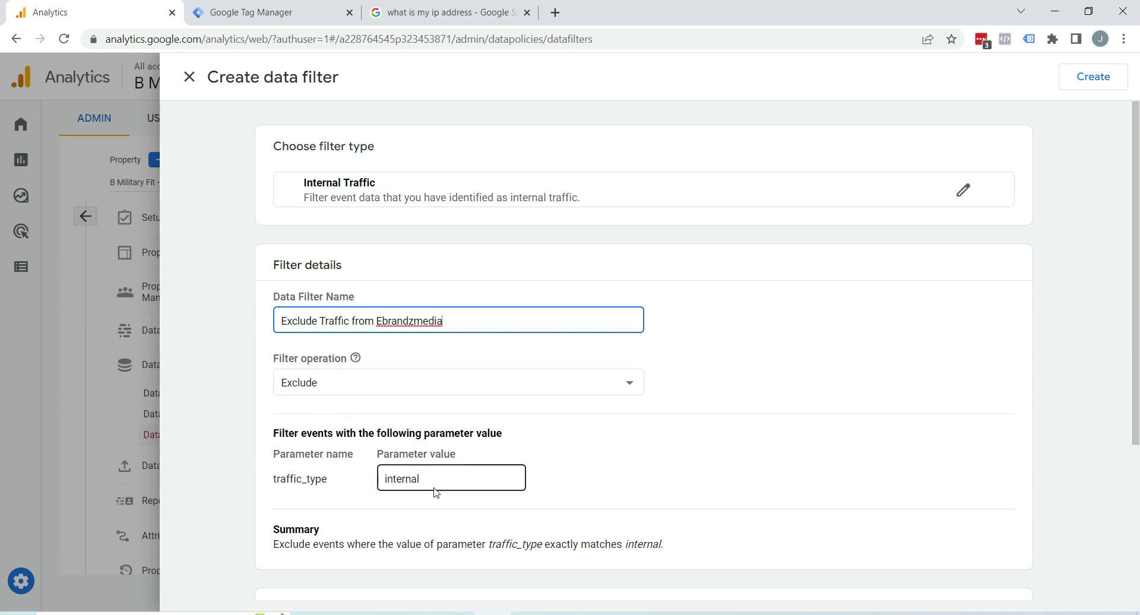
Keep the parameter value "internal", set the Ebrandzmedia filter to Active, create and activate it, and close the confirmation page.
left_click(389, 478)
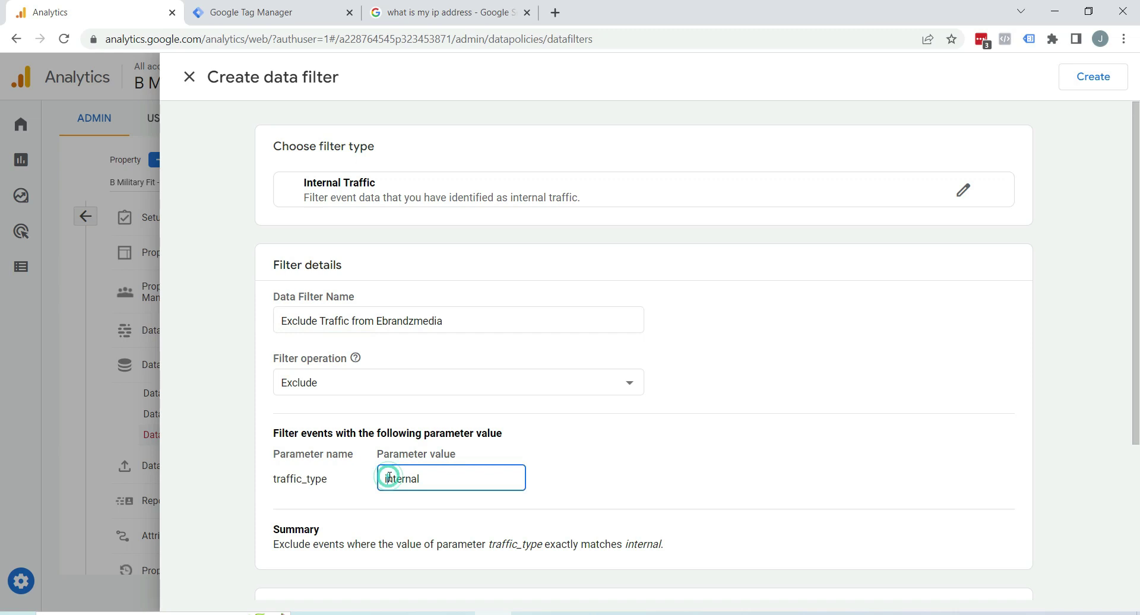
left_click(729, 476)
scroll(708, 473, "down", 3)
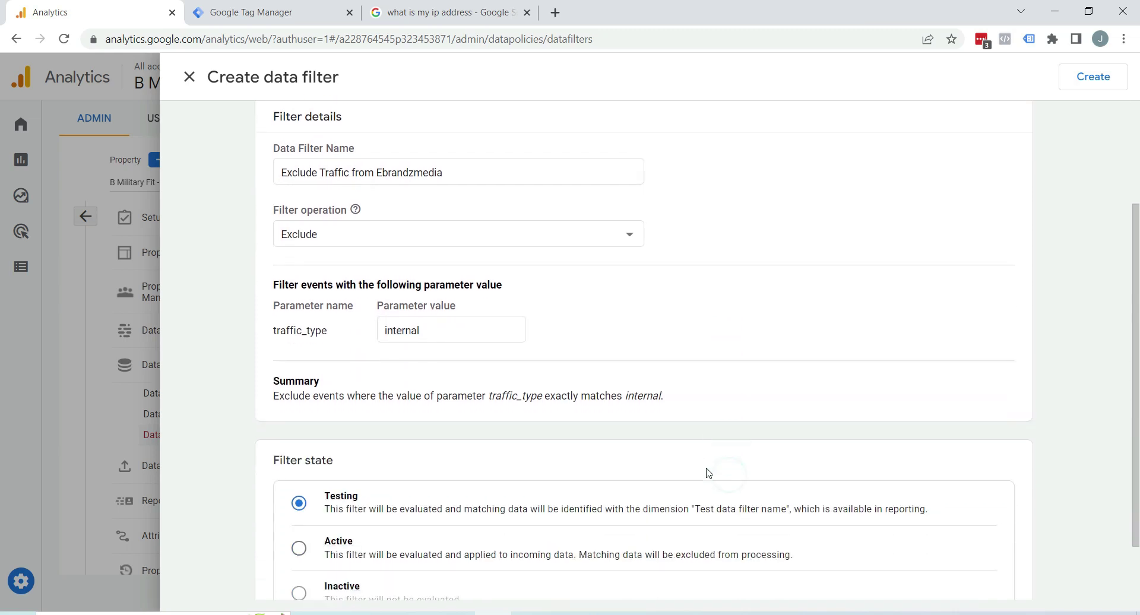
scroll(707, 474, "down", 1)
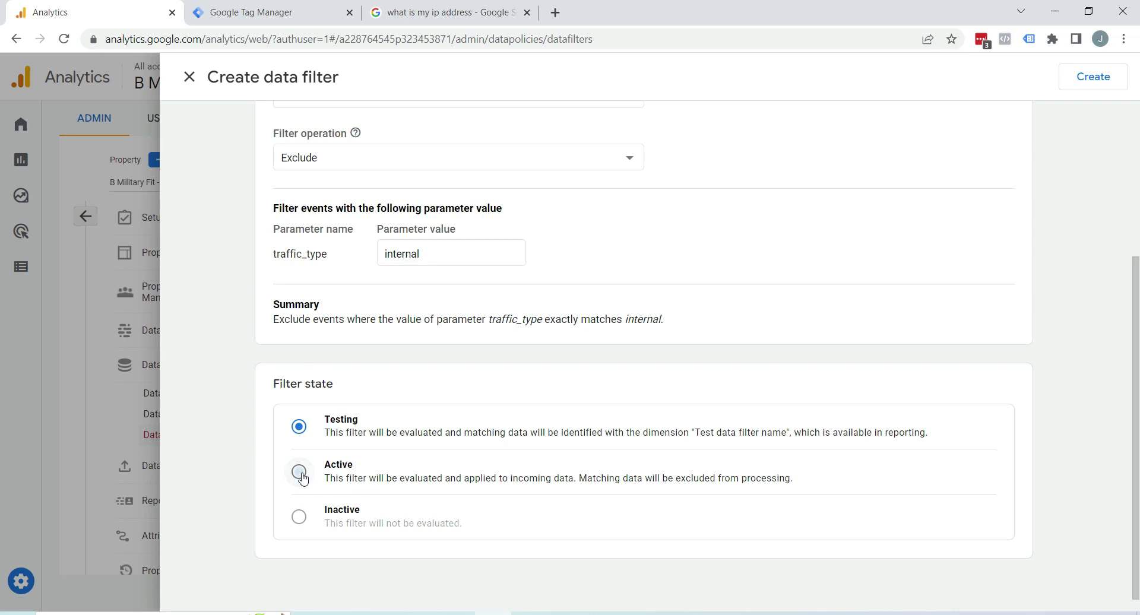
left_click(299, 473)
scroll(975, 246, "up", 1)
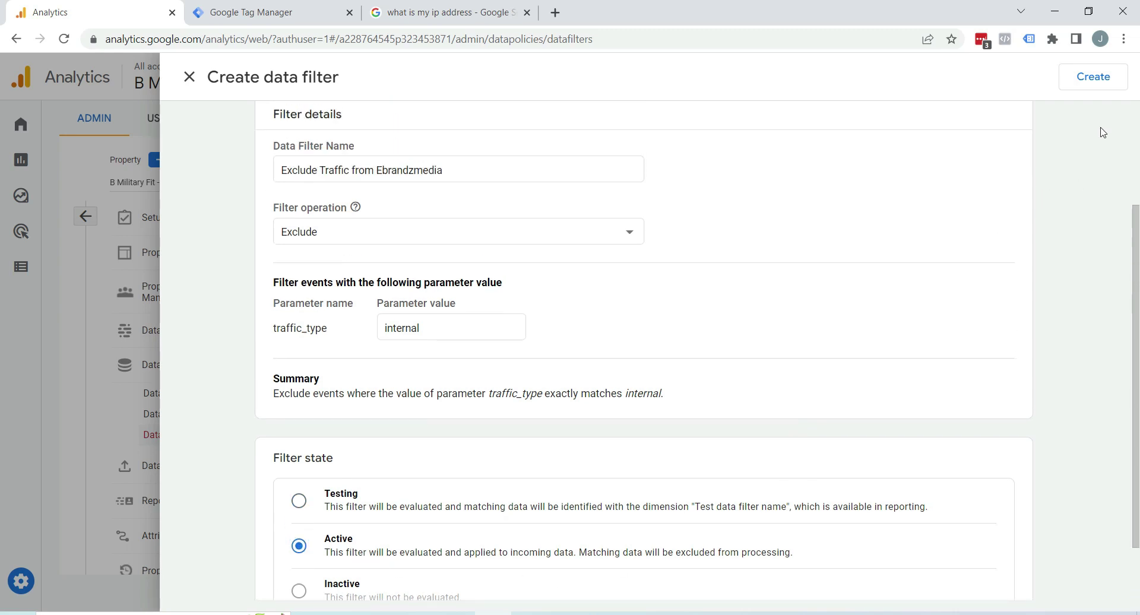
left_click(1093, 77)
left_click(753, 379)
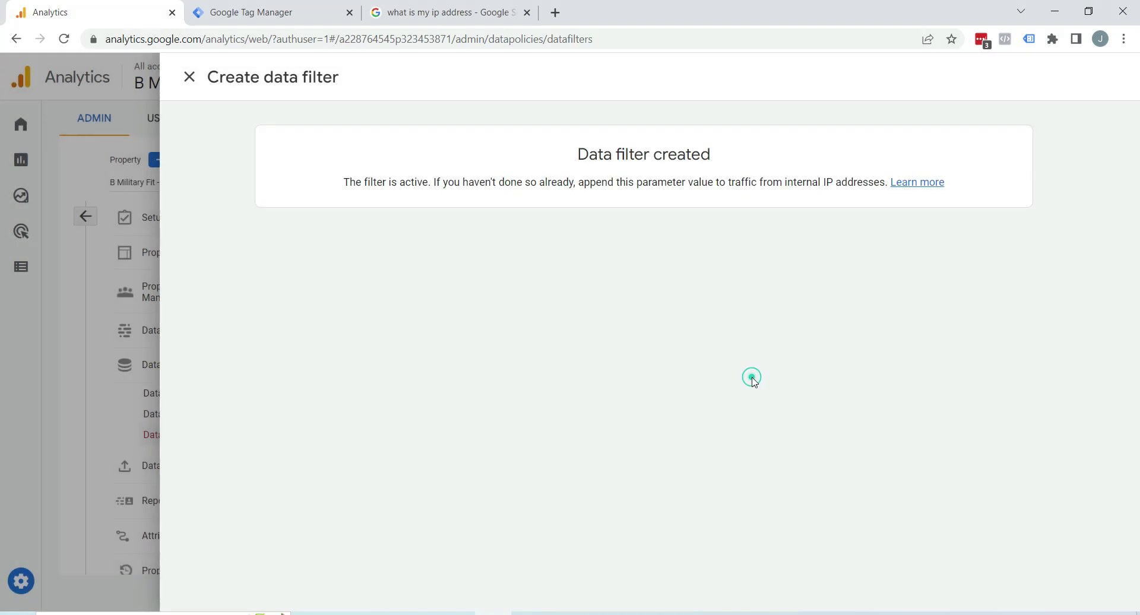
left_click(185, 90)
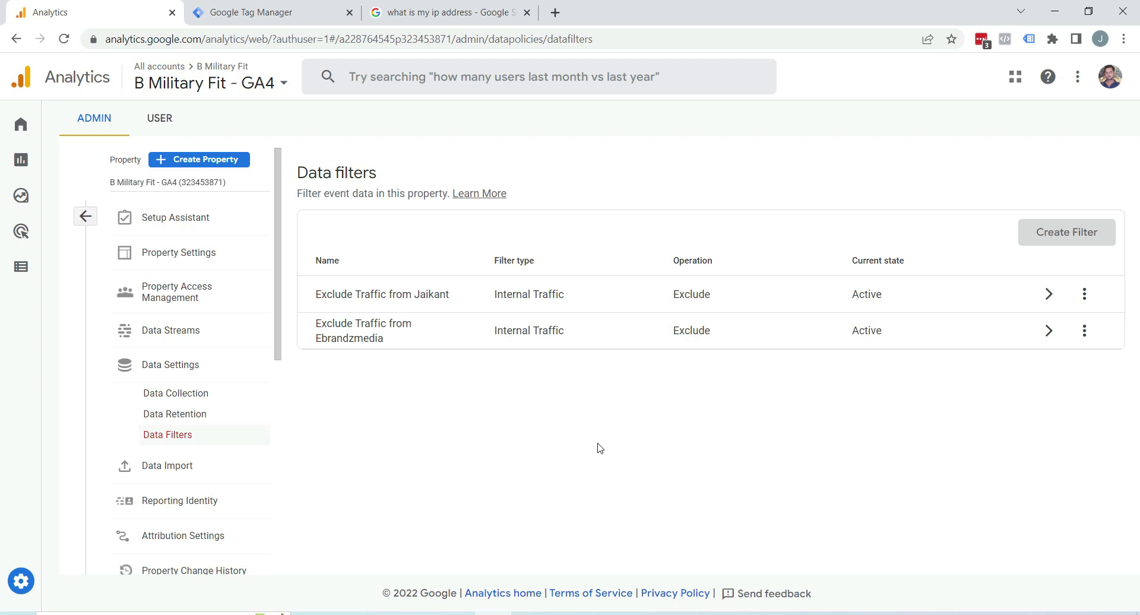
Close the IP address search page, switch to Google Tag Manager and open the bmilitaryfit.com container's variables.
left_click(526, 12)
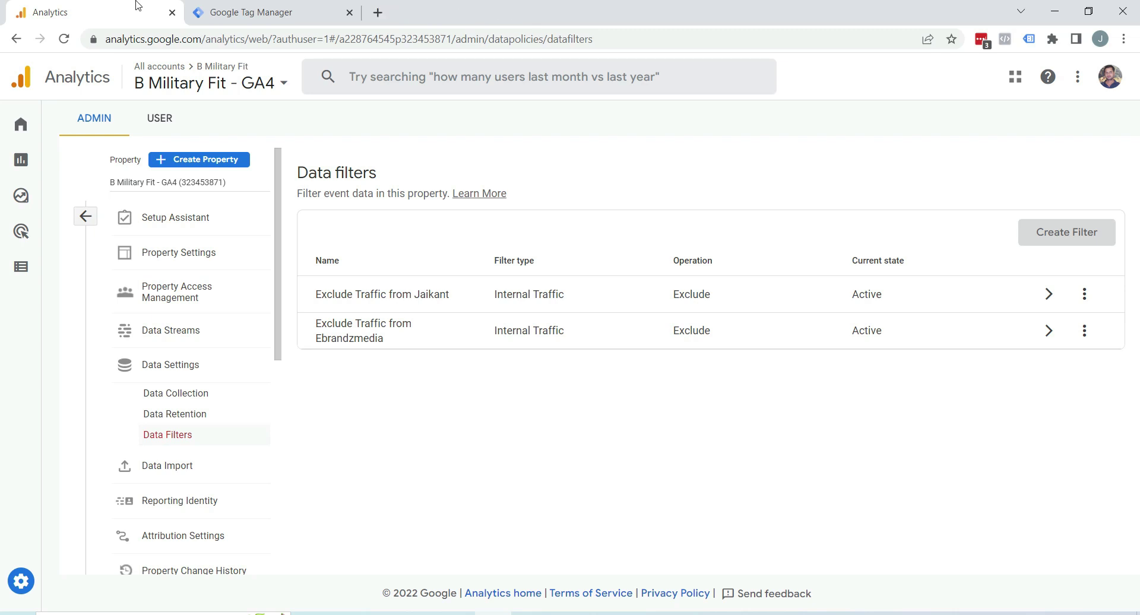
left_click(279, 13)
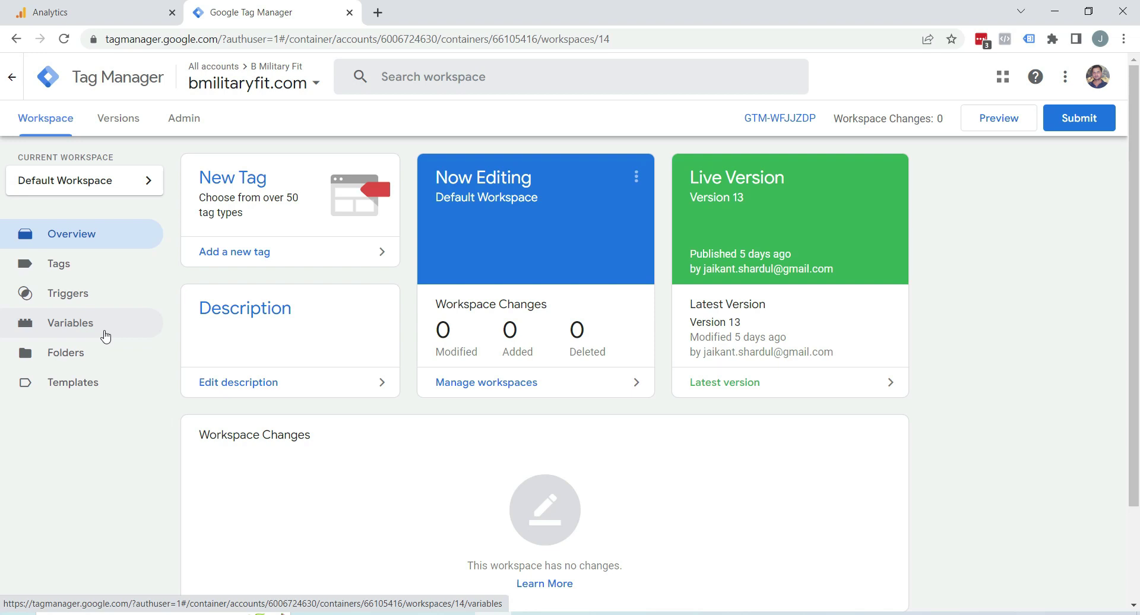
left_click(105, 335)
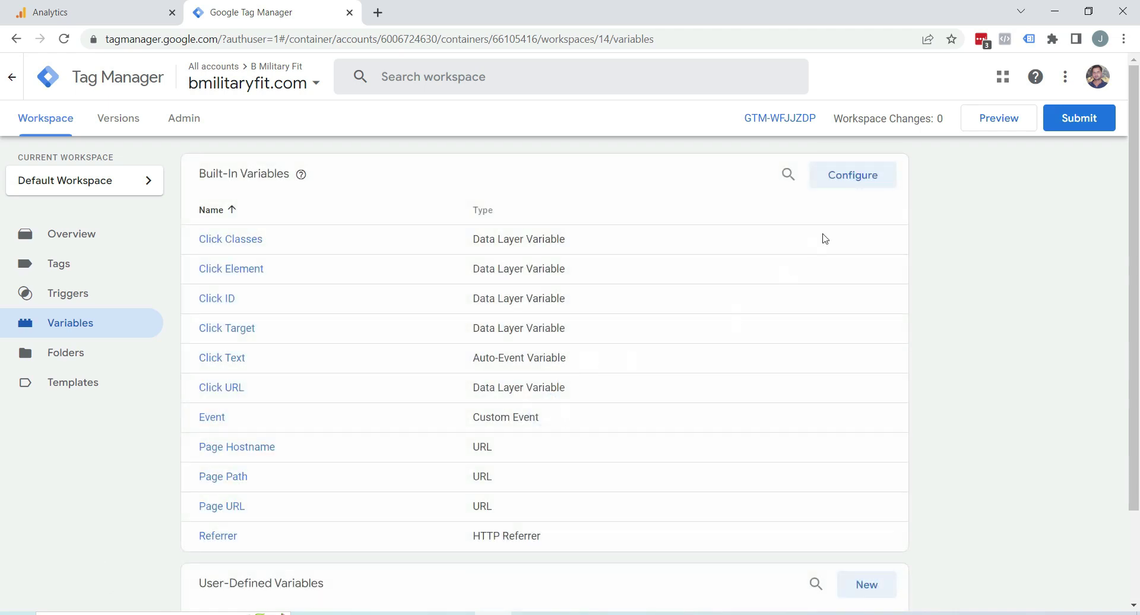
Enable the Debug Mode built-in variable and close the built-in variable configuration.
left_click(853, 176)
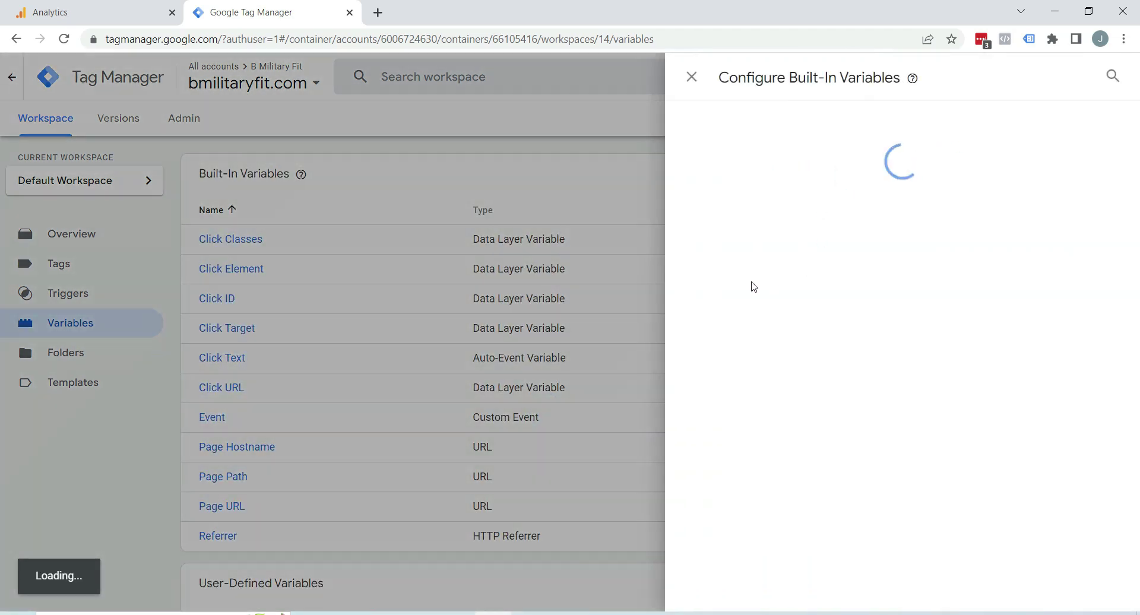
scroll(804, 332, "down", 5)
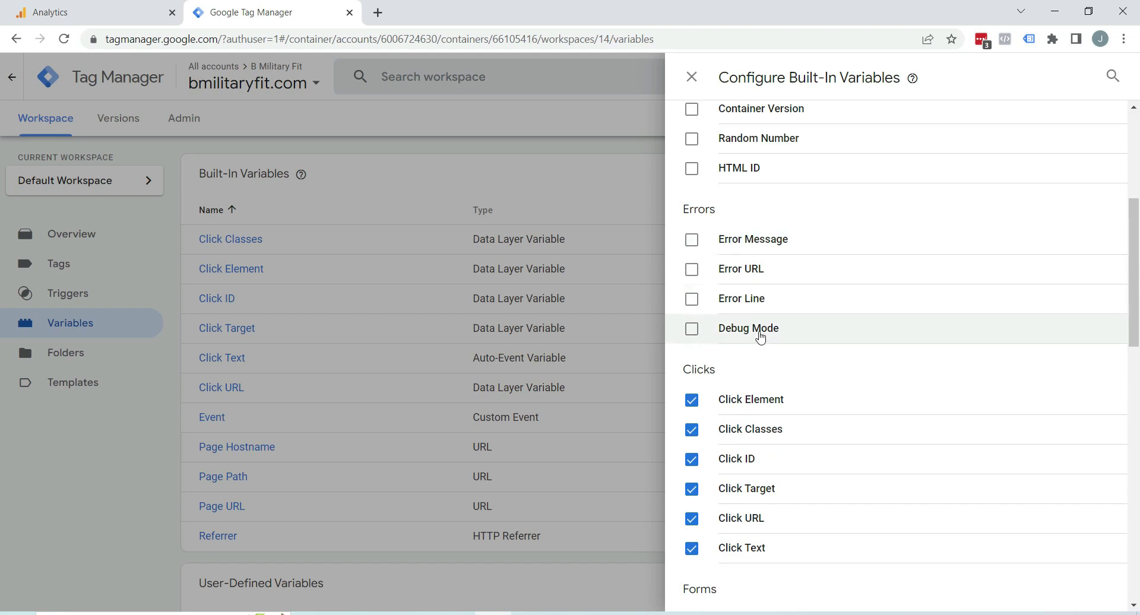
left_click(691, 330)
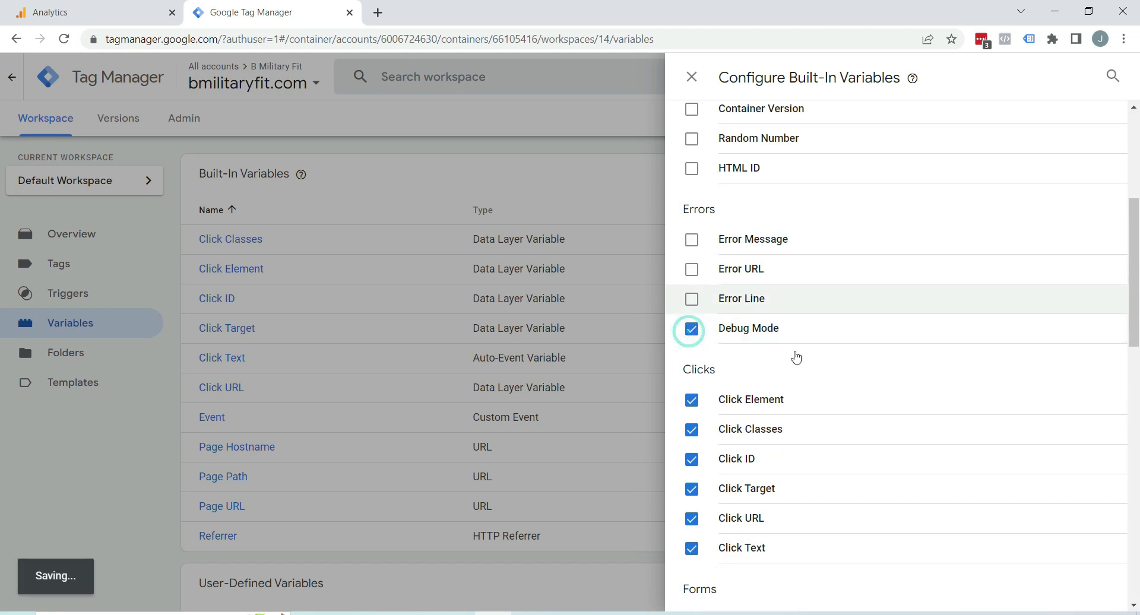
scroll(828, 291, "up", 5)
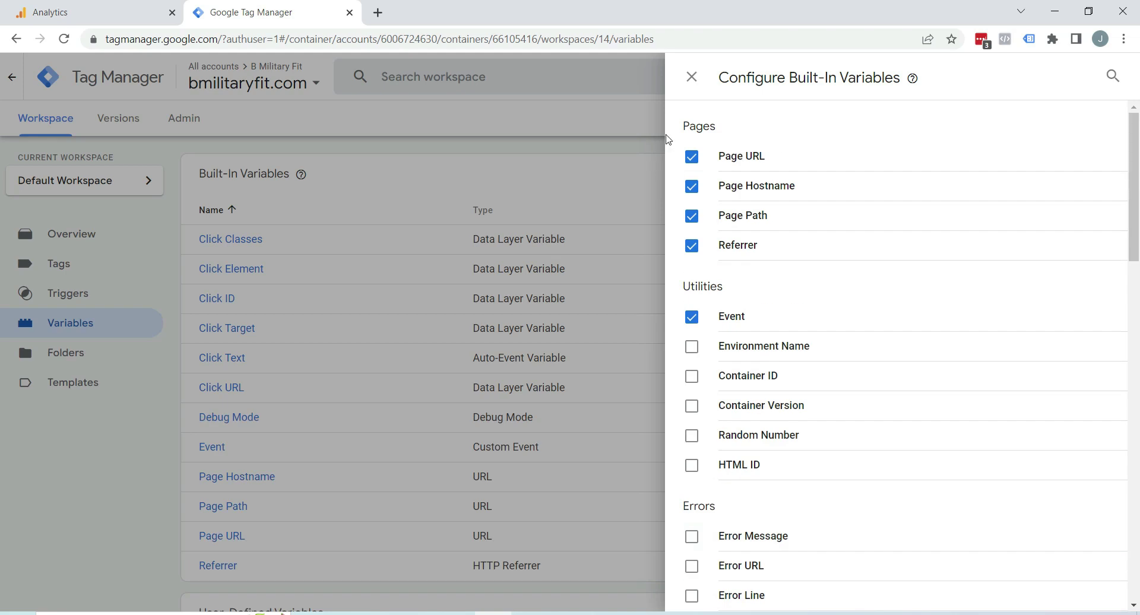
left_click(684, 86)
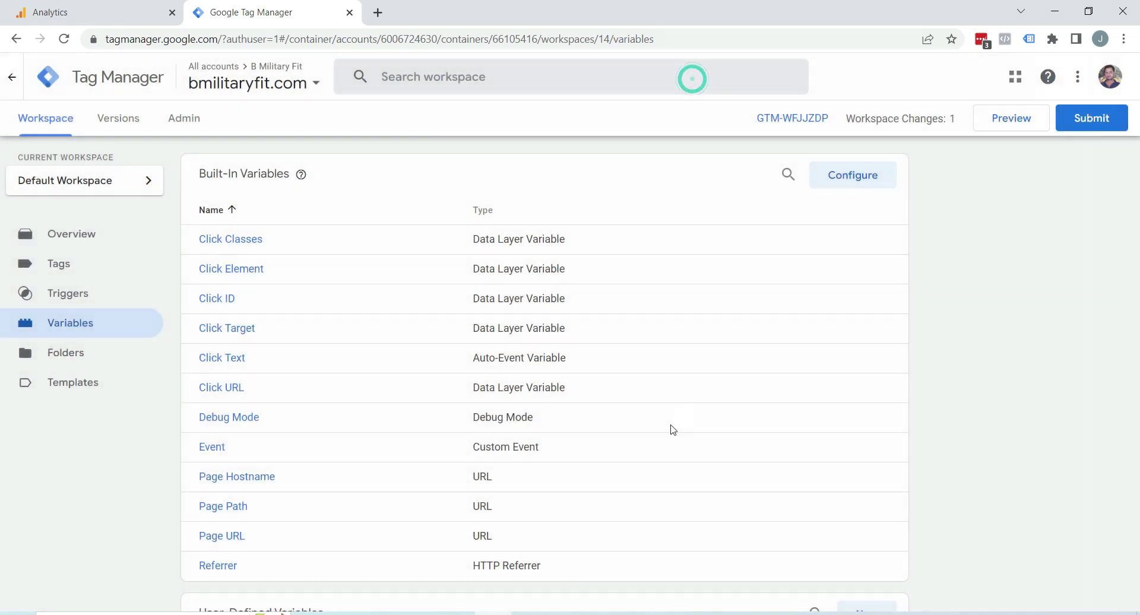
Start a new user-defined variable and name it "Traffic Type".
scroll(674, 448, "down", 1)
scroll(674, 448, "down", 3)
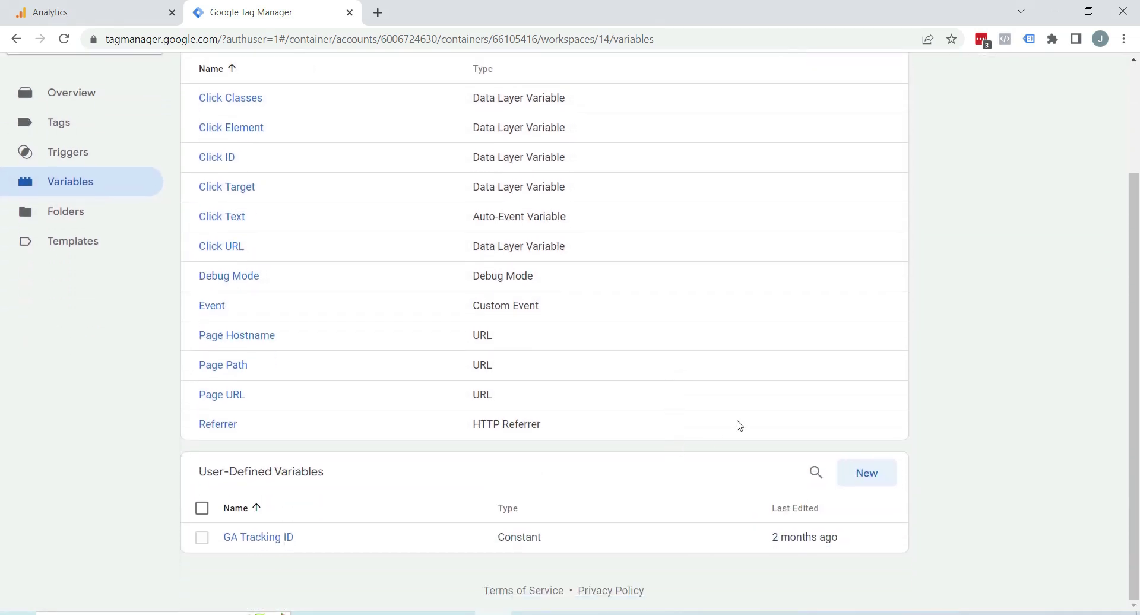
left_click(866, 470)
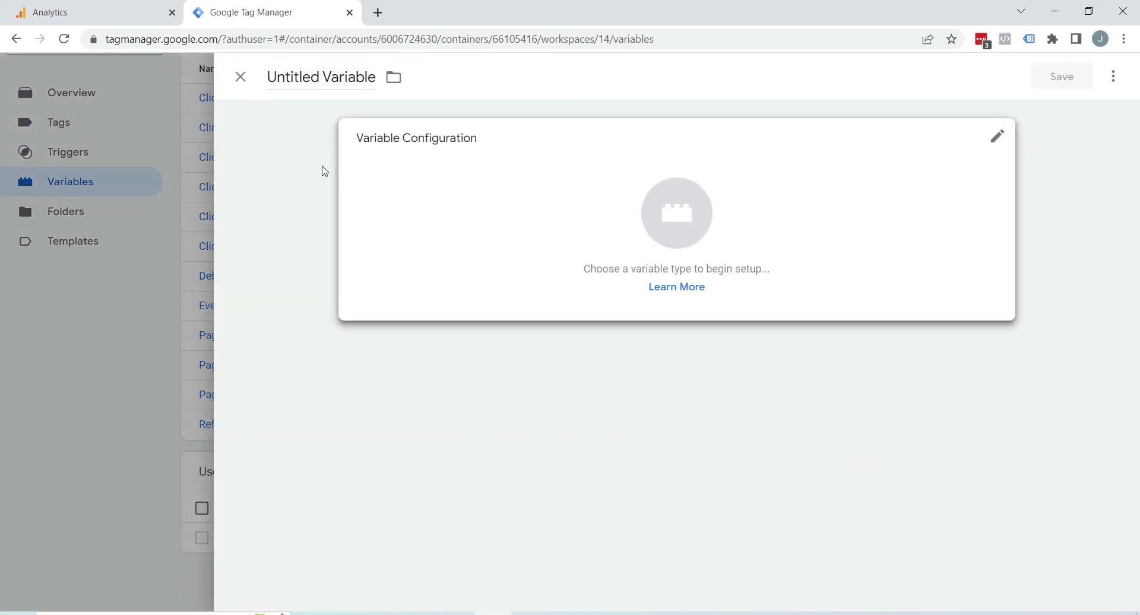
left_click(345, 77)
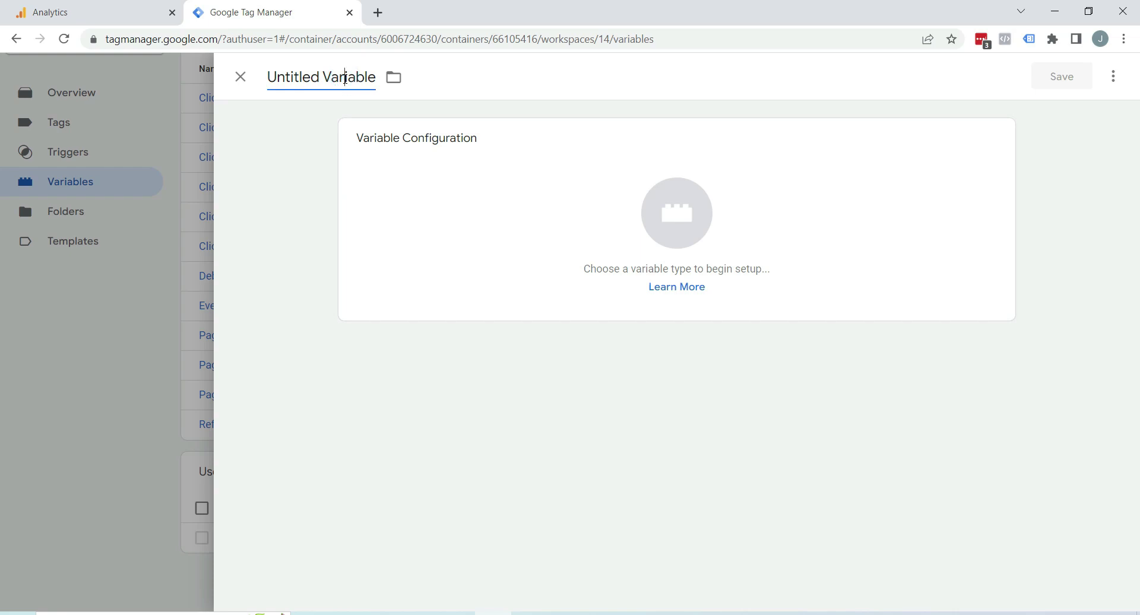
key("ctrl+a")
type("T")
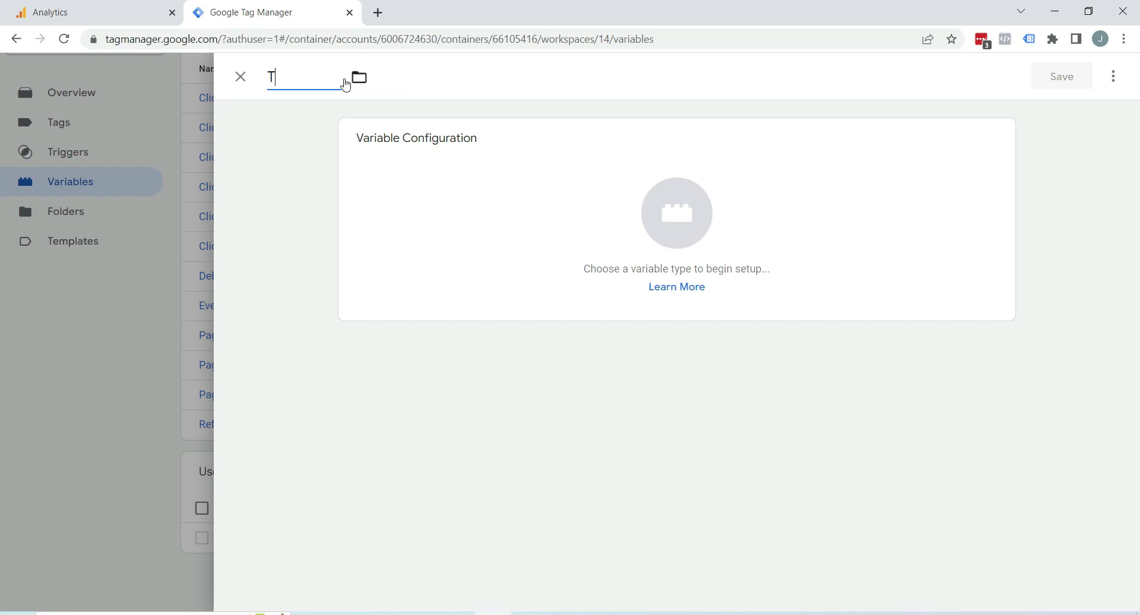
type("raffic Type")
Make the Traffic Type variable a Lookup Table with {{Debug Mode}} as its input variable.
left_click(671, 234)
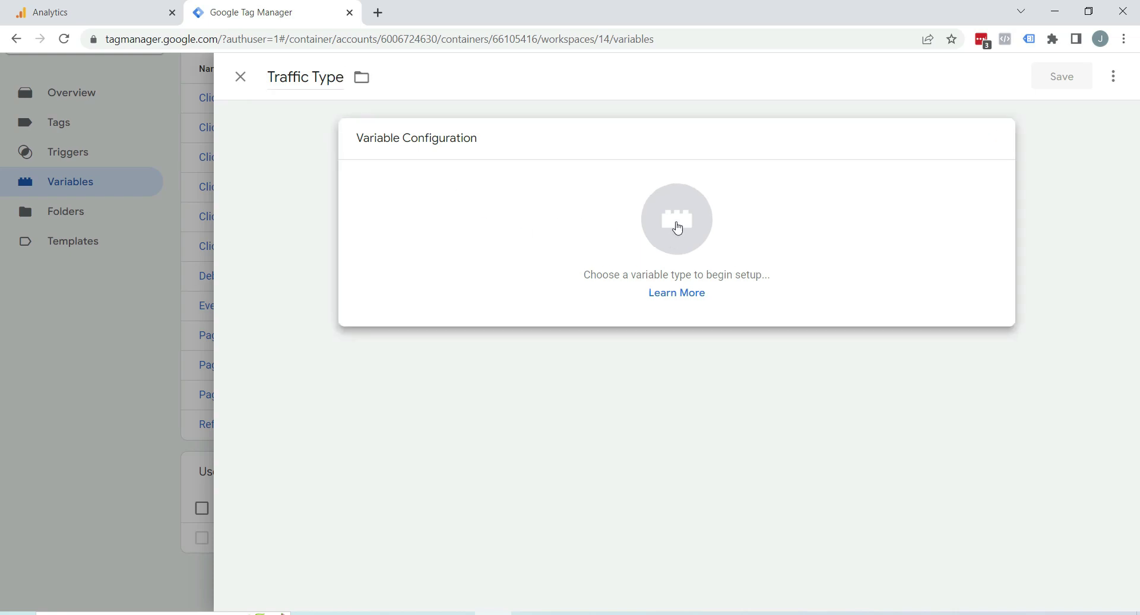
left_click(677, 229)
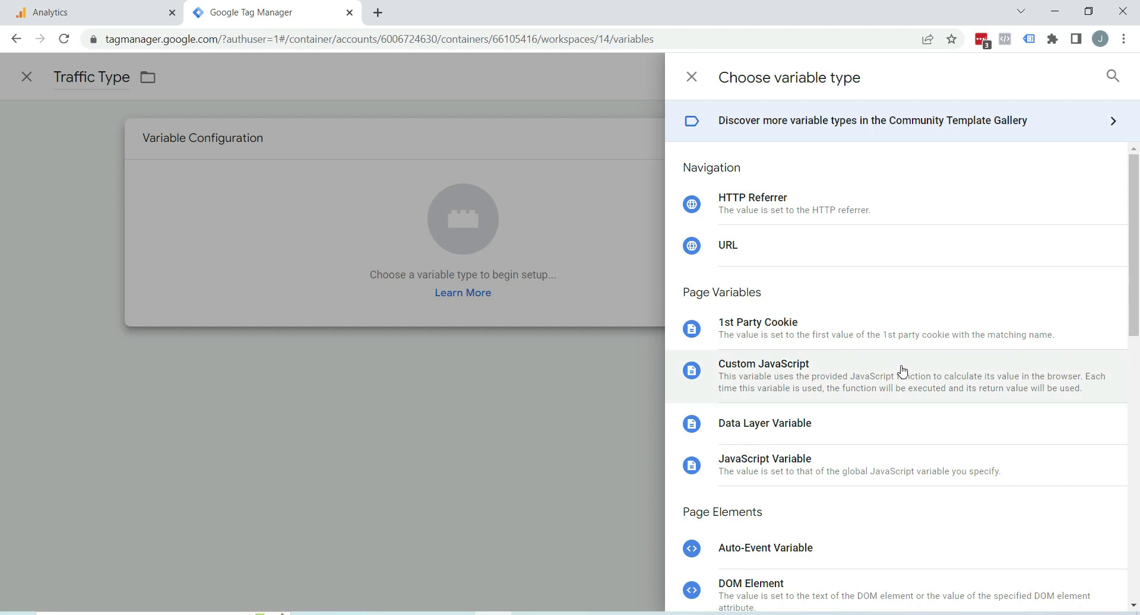
scroll(903, 376, "down", 9)
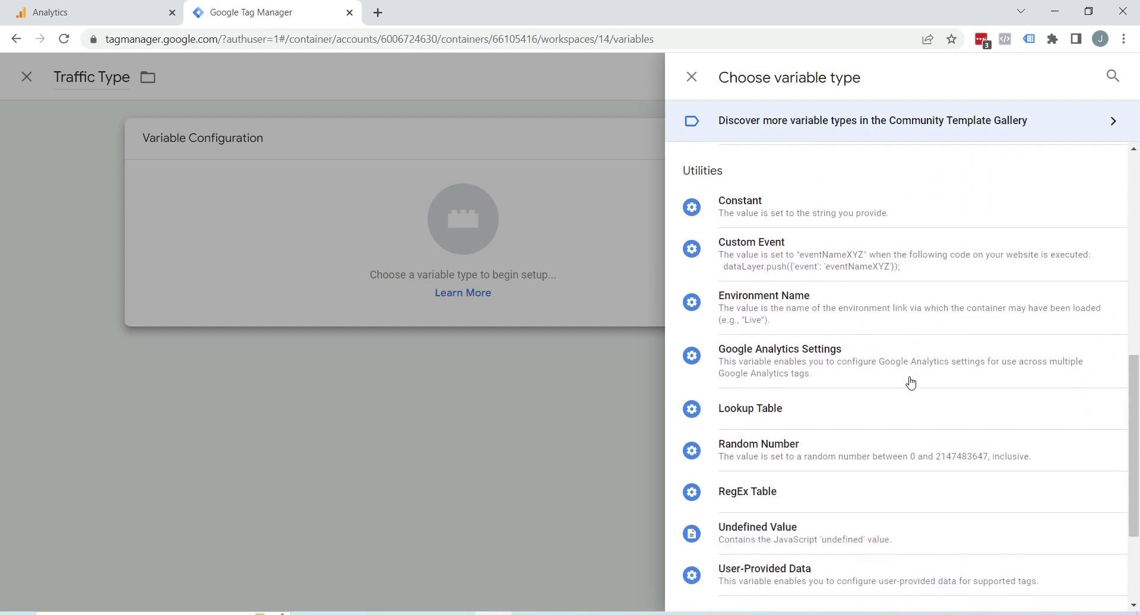
scroll(911, 383, "down", 3)
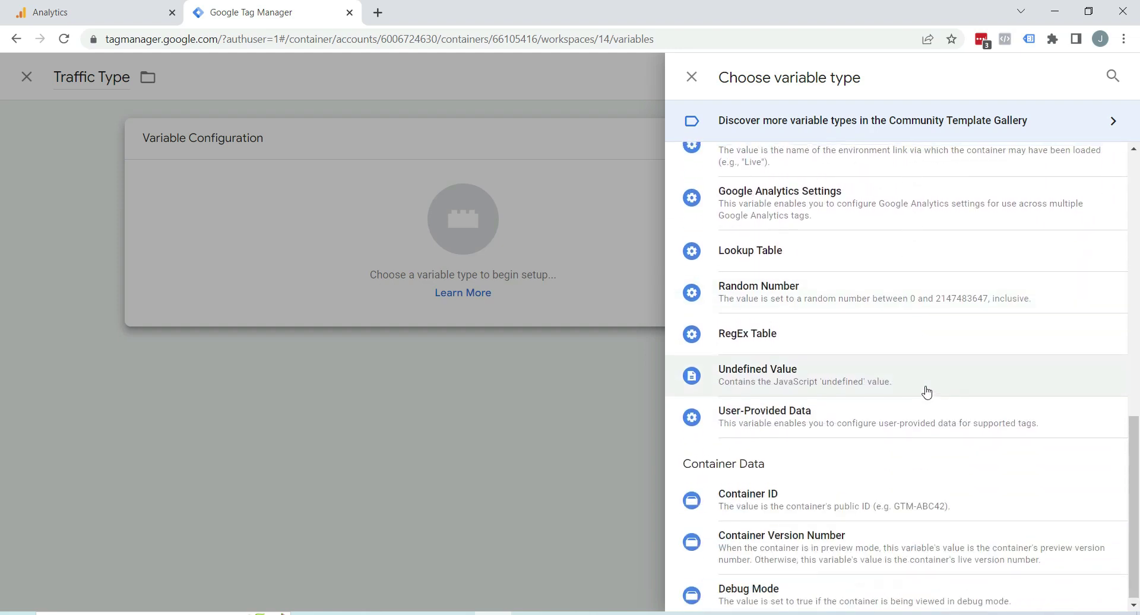
scroll(926, 393, "up", 1)
left_click(786, 331)
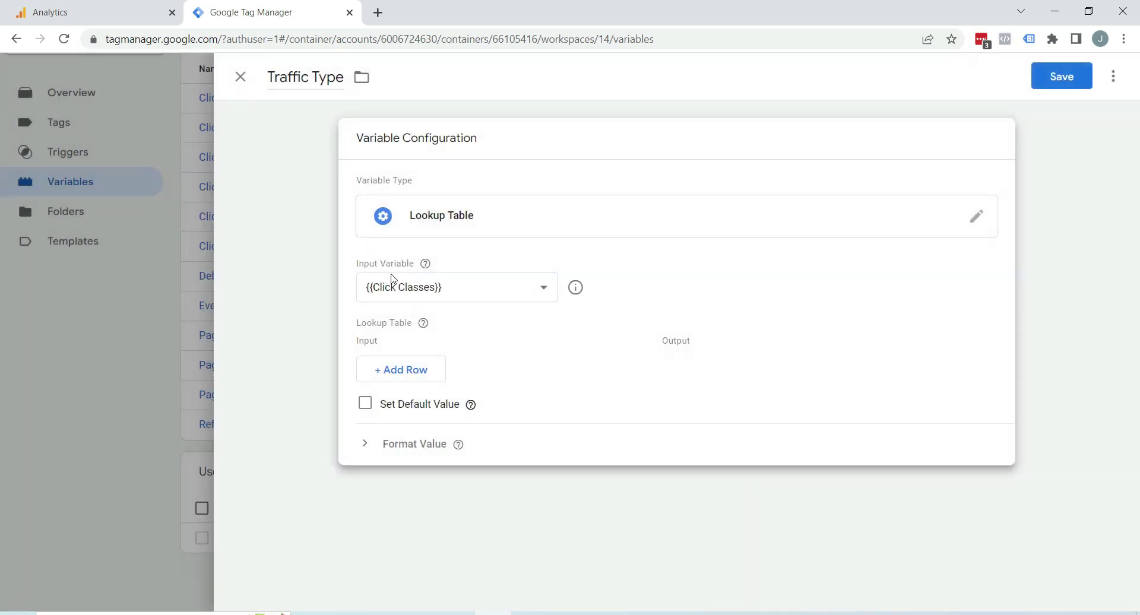
left_click(434, 289)
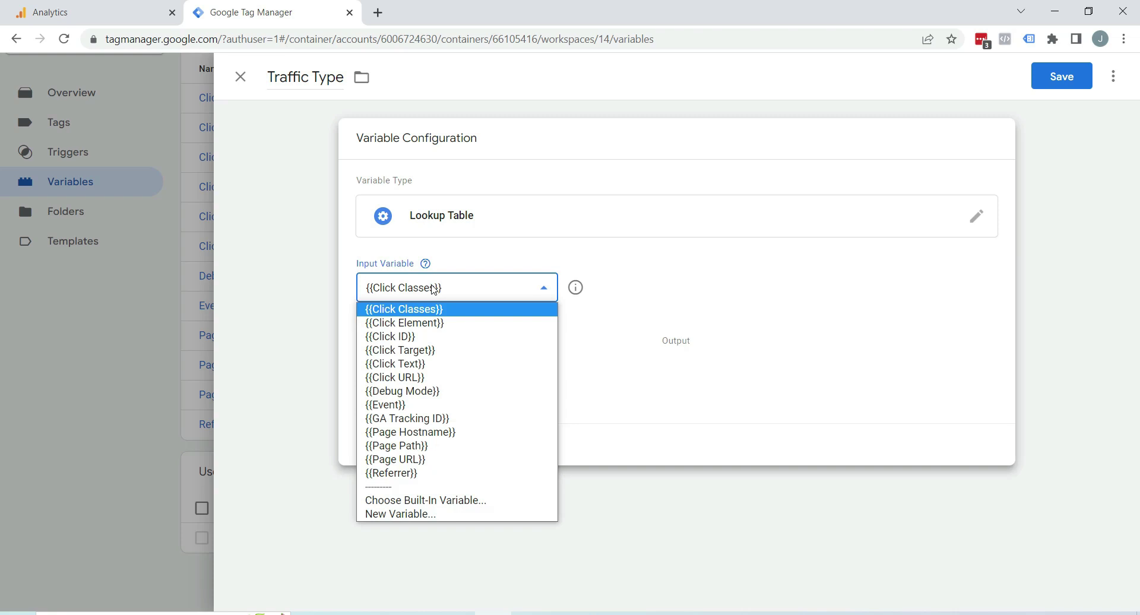
left_click(467, 393)
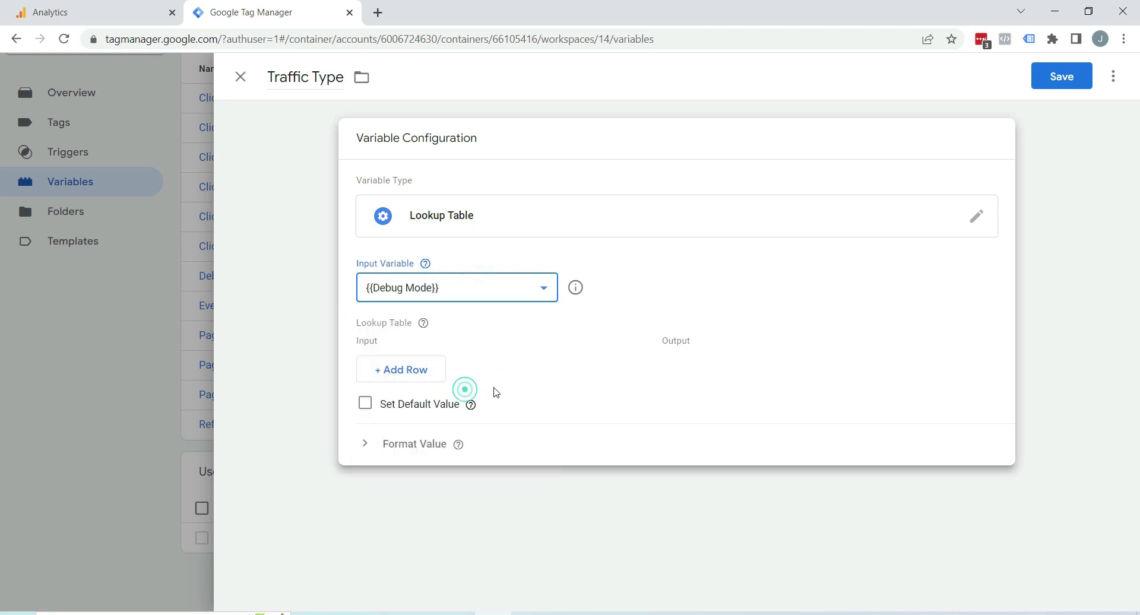
Add a lookup table row with input "true" and output "Debug", and save the Traffic Type variable.
left_click(405, 369)
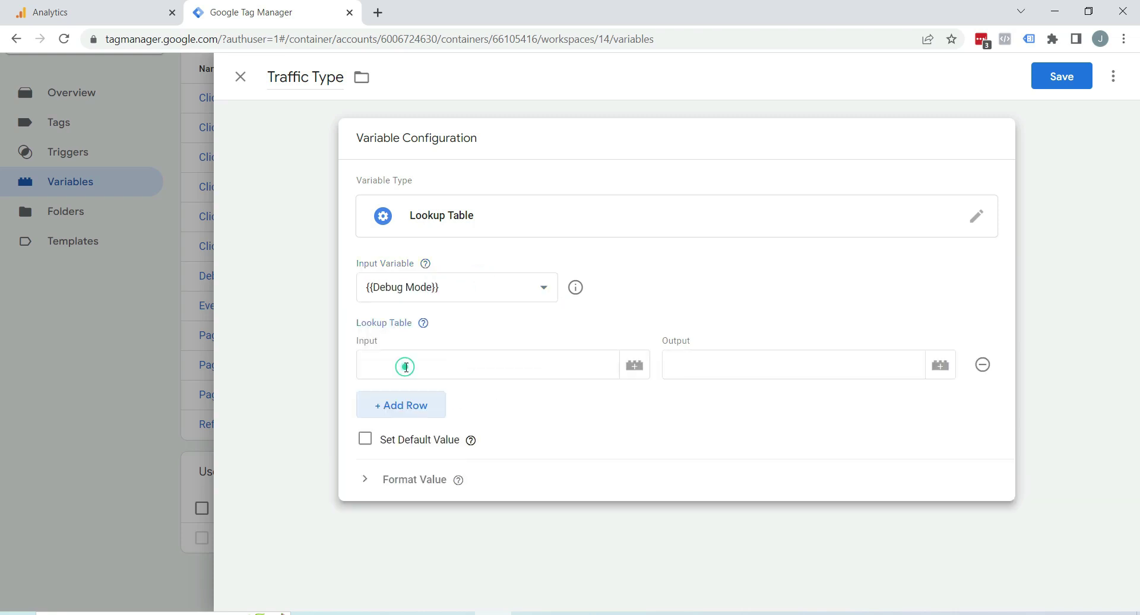
left_click(447, 366)
type("t")
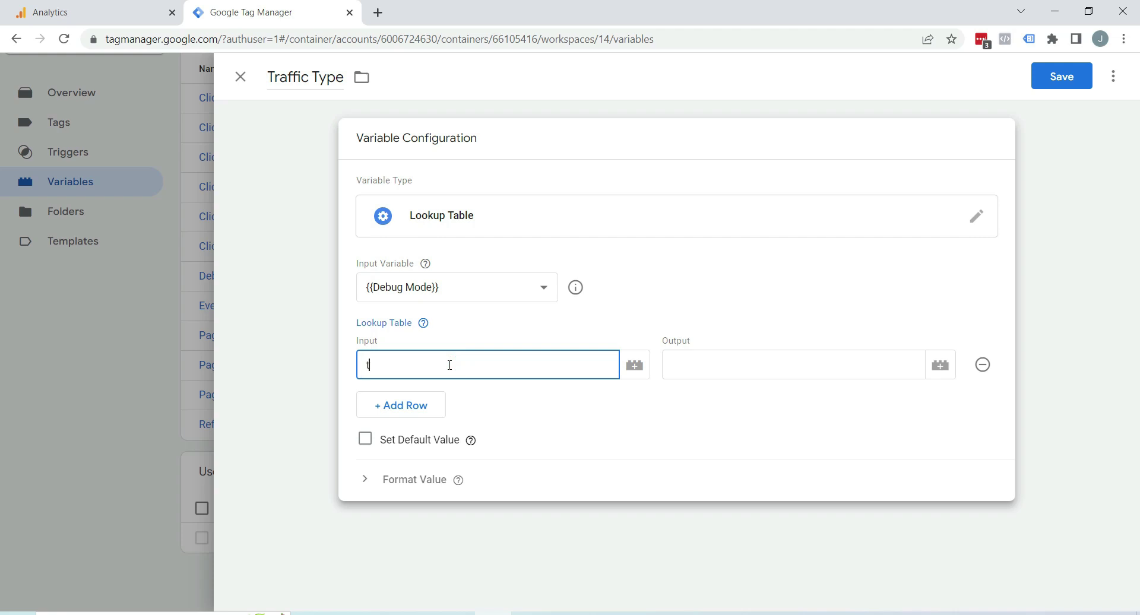
type("rue")
key("Tab")
key("Tab")
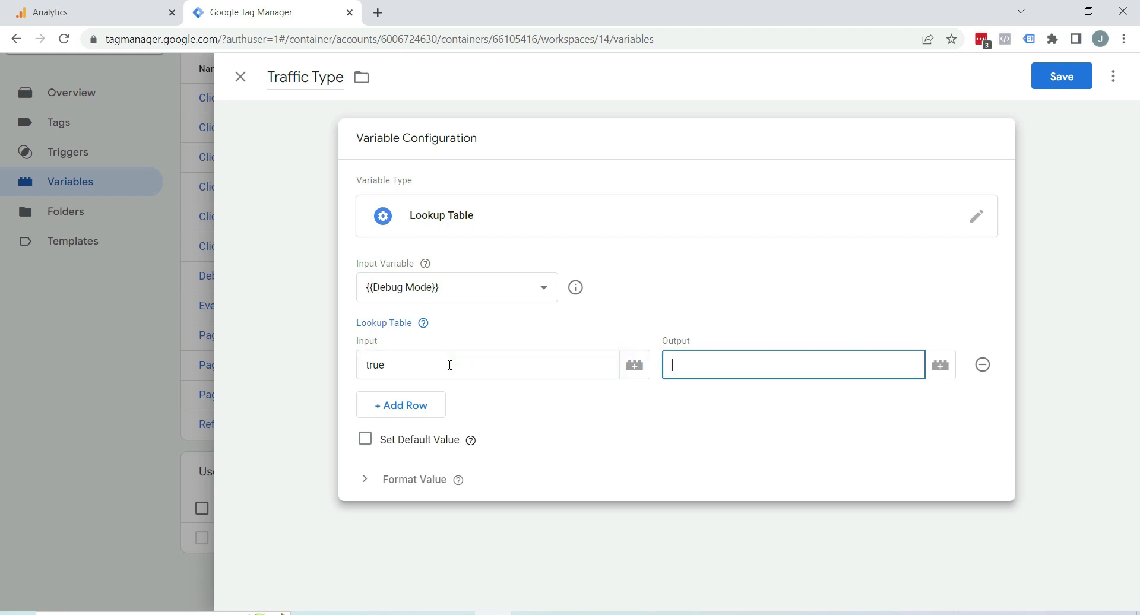
type("Debug")
left_click(1066, 77)
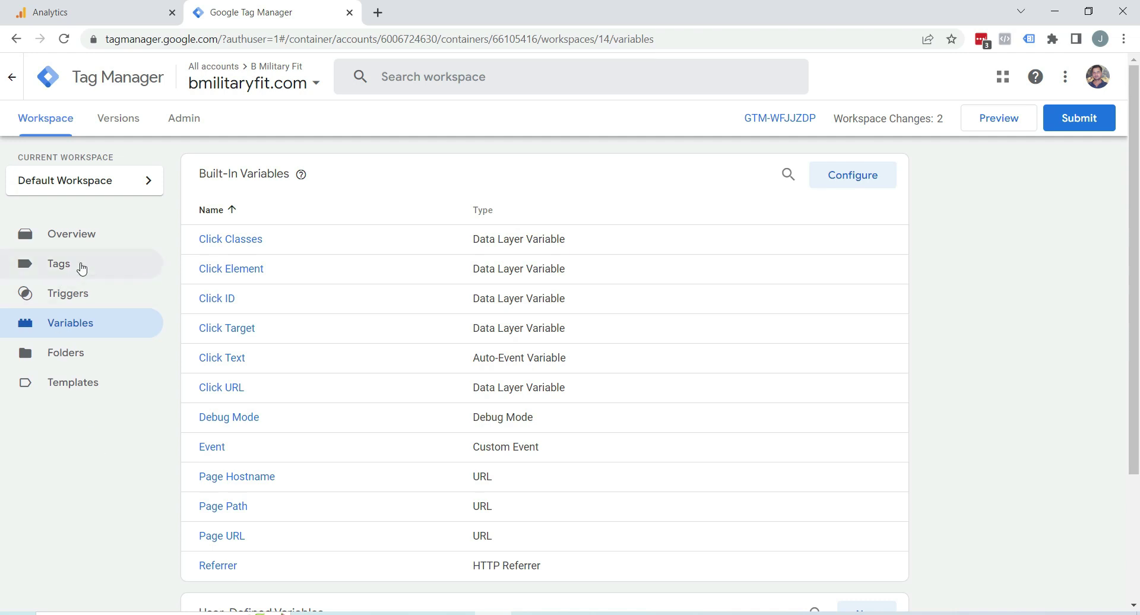
Open the Google Analytics 4 tag from the container's tags and start editing its tag configuration.
left_click(81, 265)
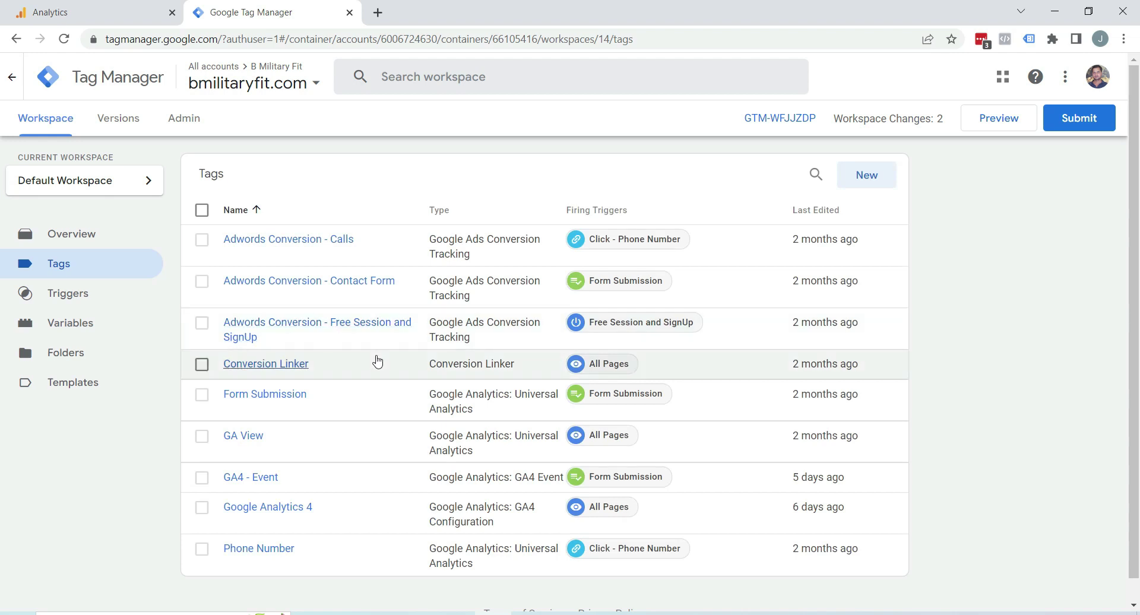
scroll(349, 446, "down", 1)
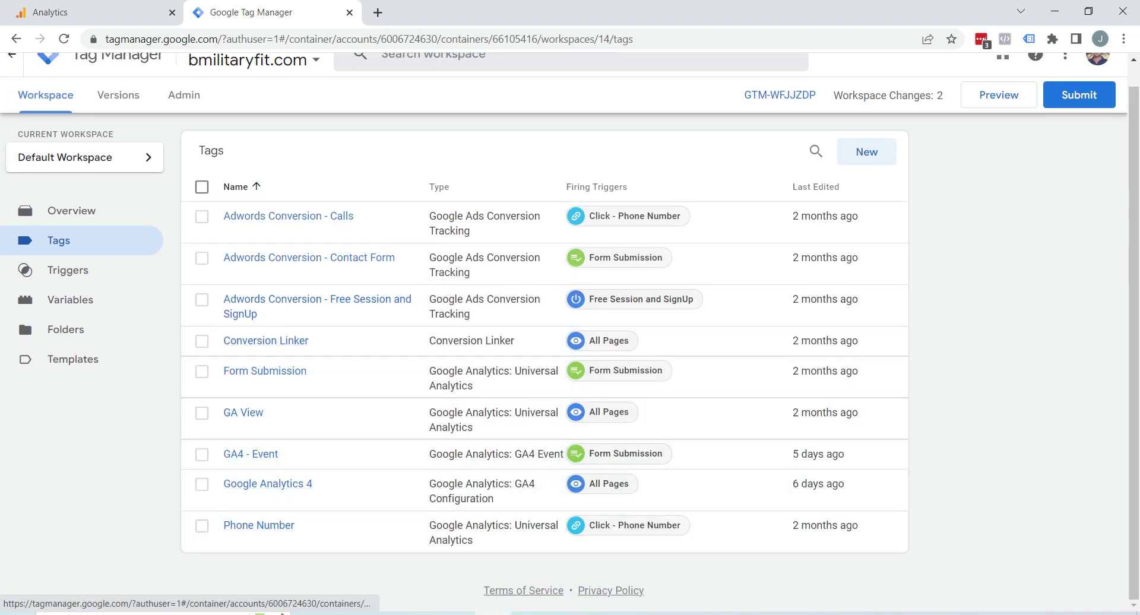
left_click(282, 491)
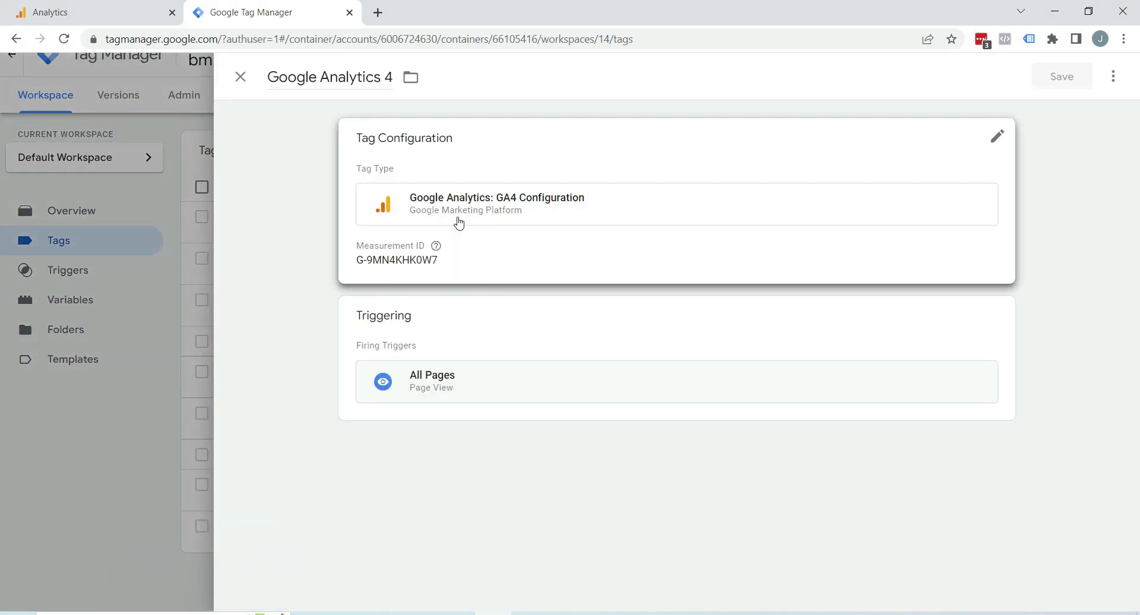
left_click(582, 205)
scroll(582, 378, "down", 1)
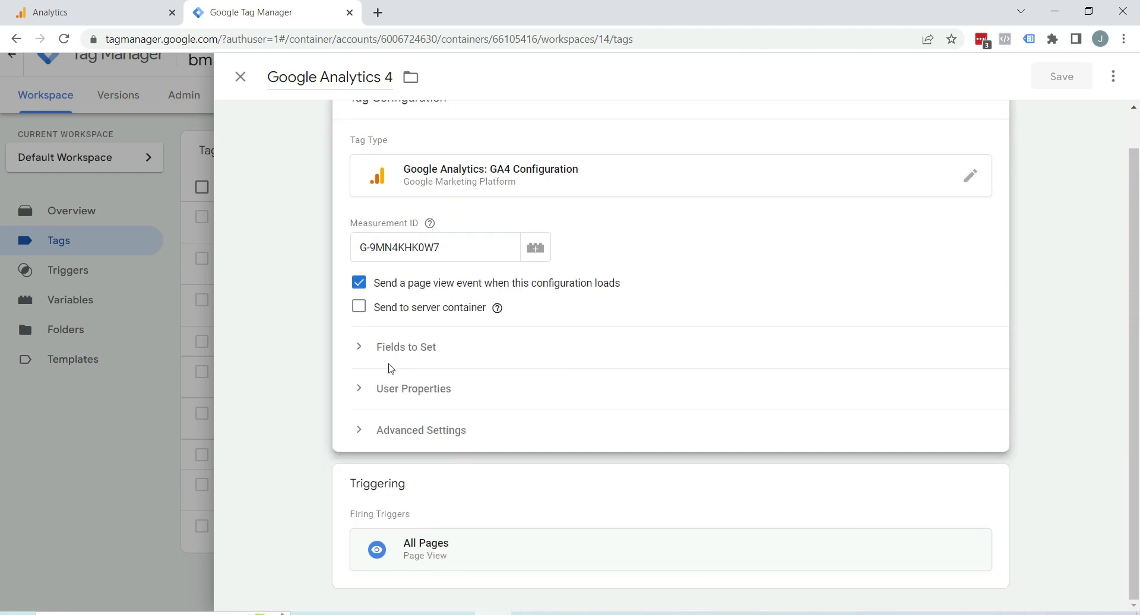
Add a field to set named "traffic_type" with the Traffic Type variable as its value, and save the tag.
left_click(423, 351)
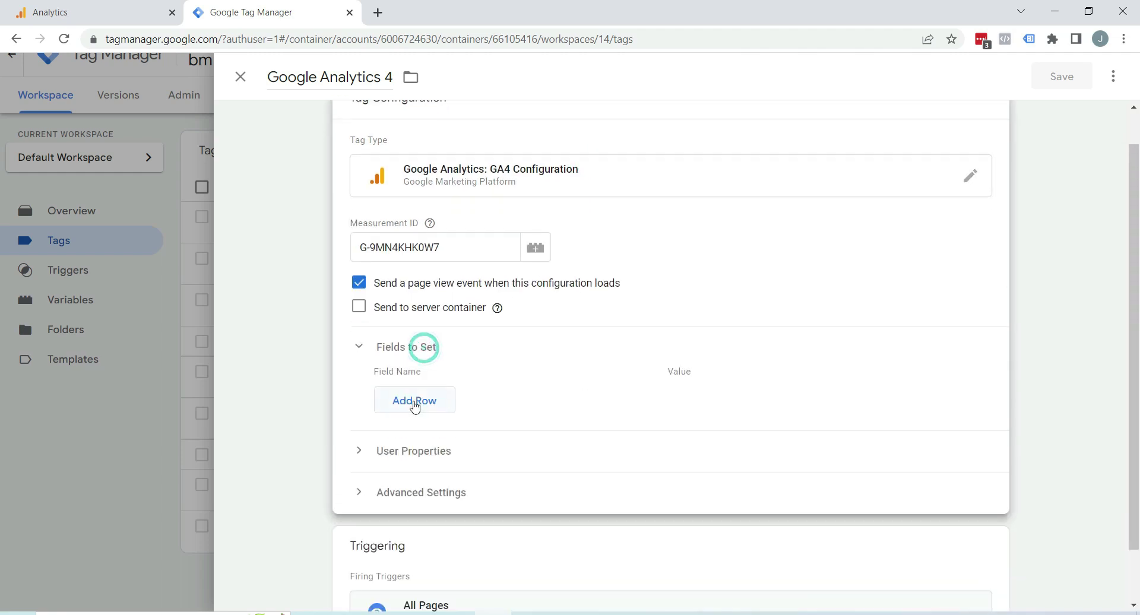
left_click(414, 403)
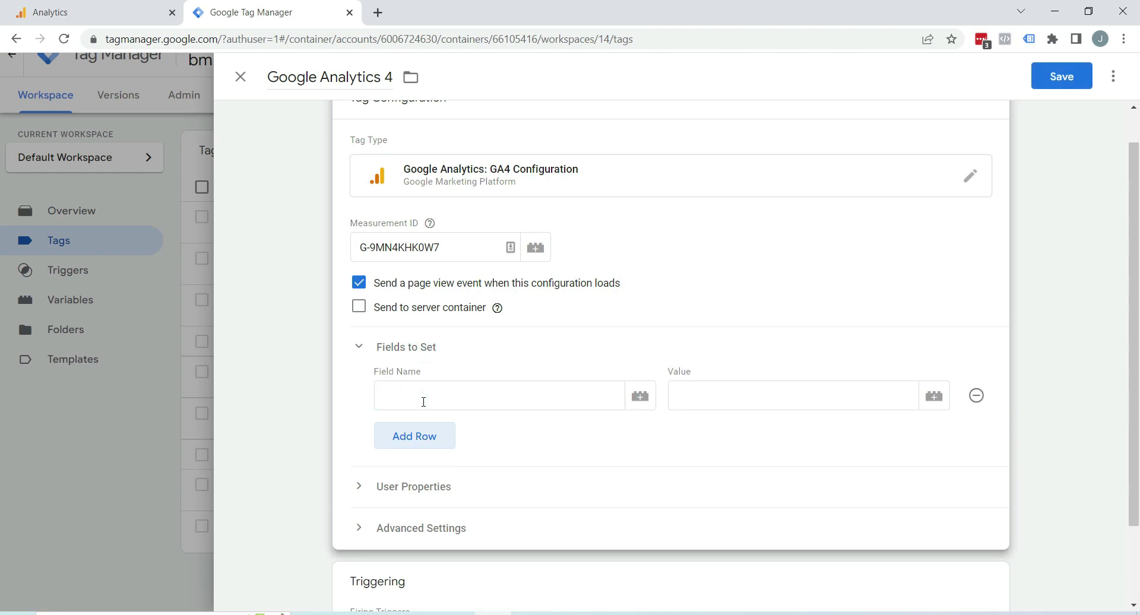
left_click(423, 402)
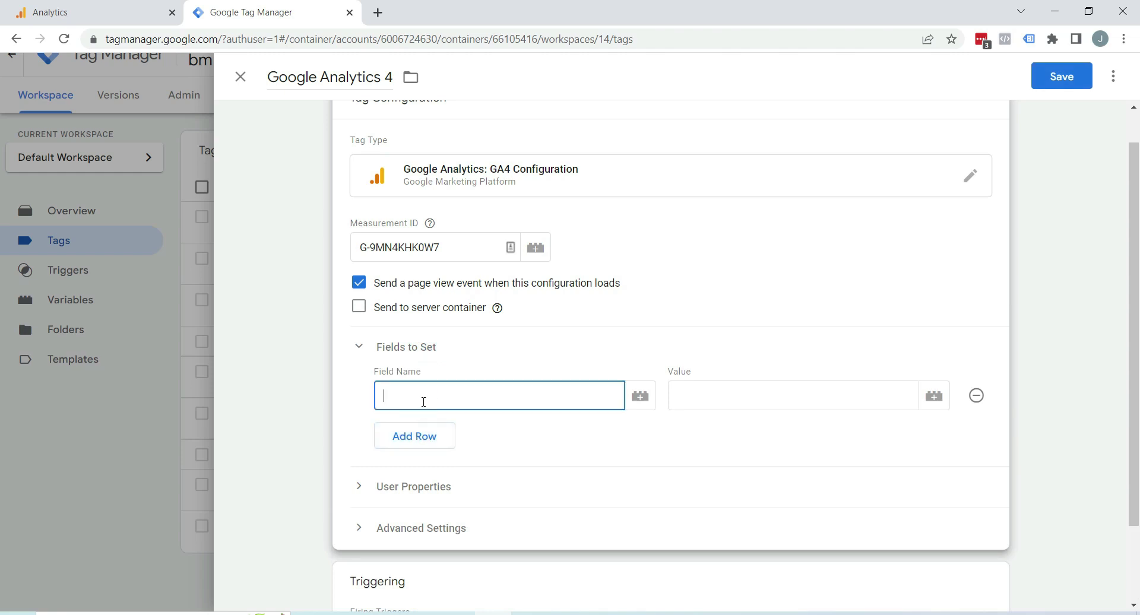
type("traffic_type")
key("Tab")
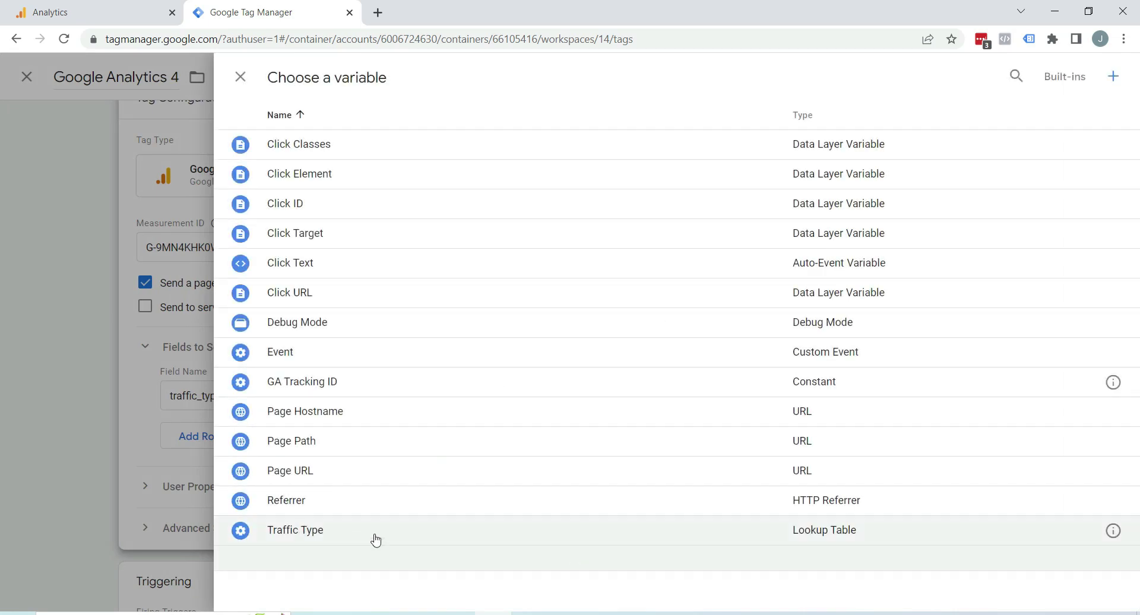
left_click(376, 537)
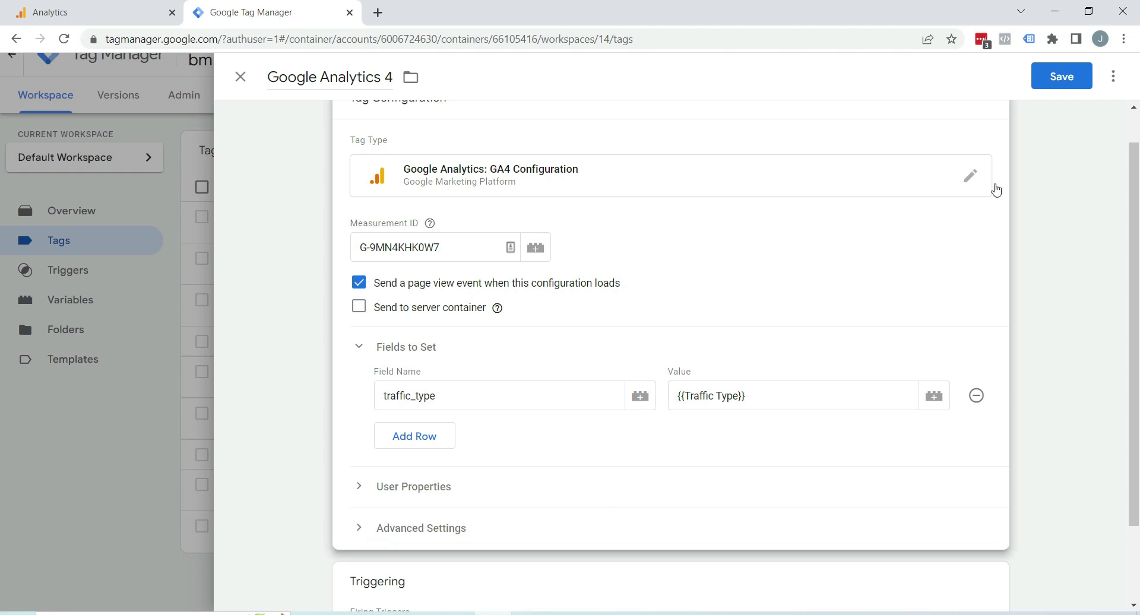
left_click(1062, 77)
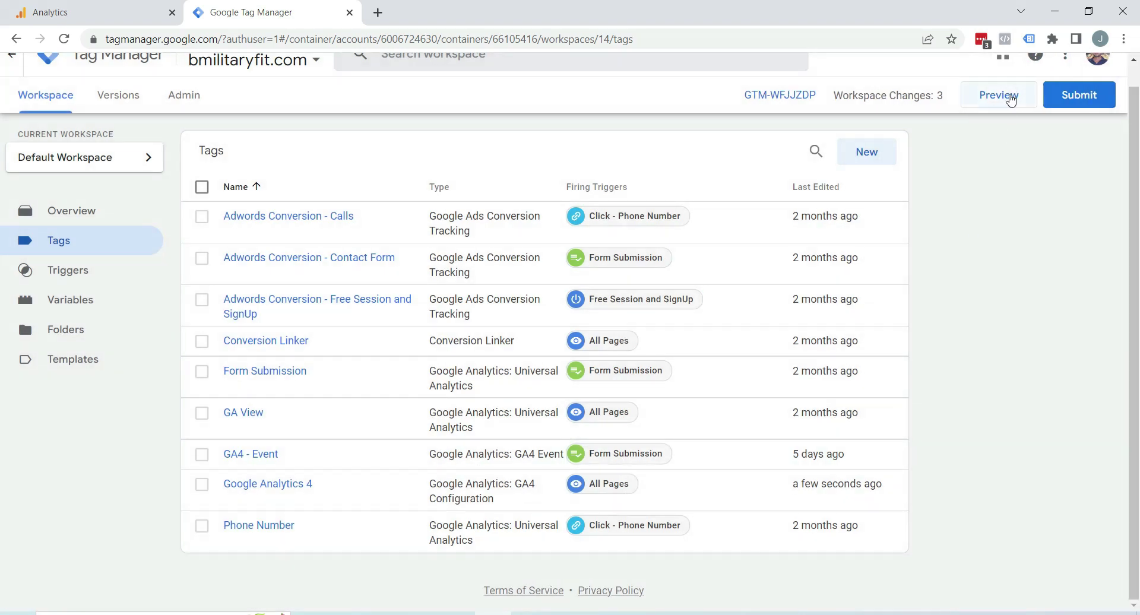
left_click(1009, 95)
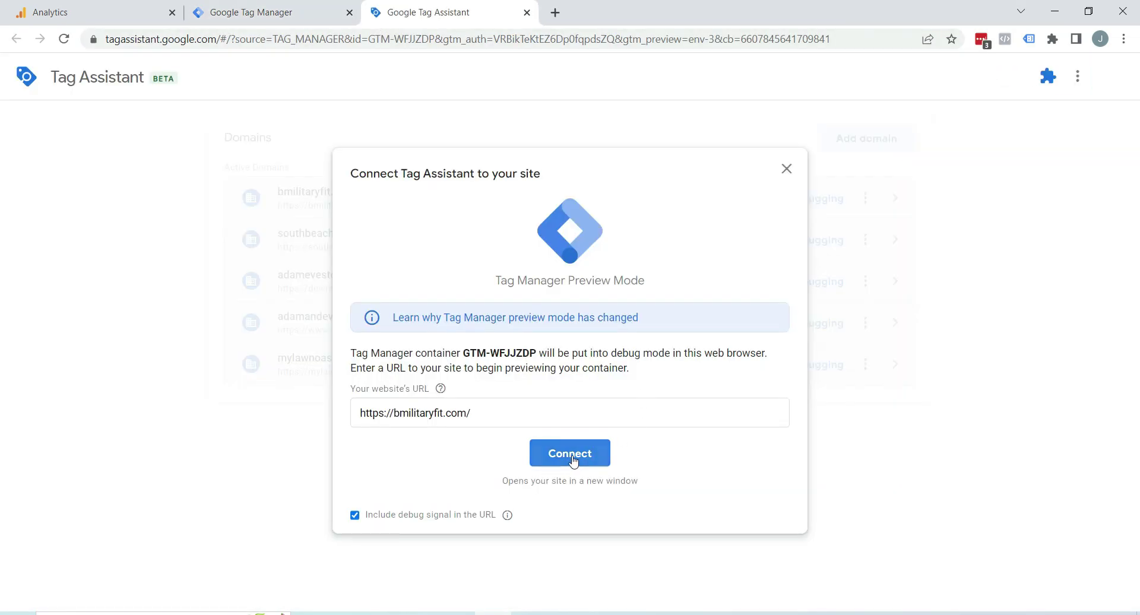
left_click(571, 458)
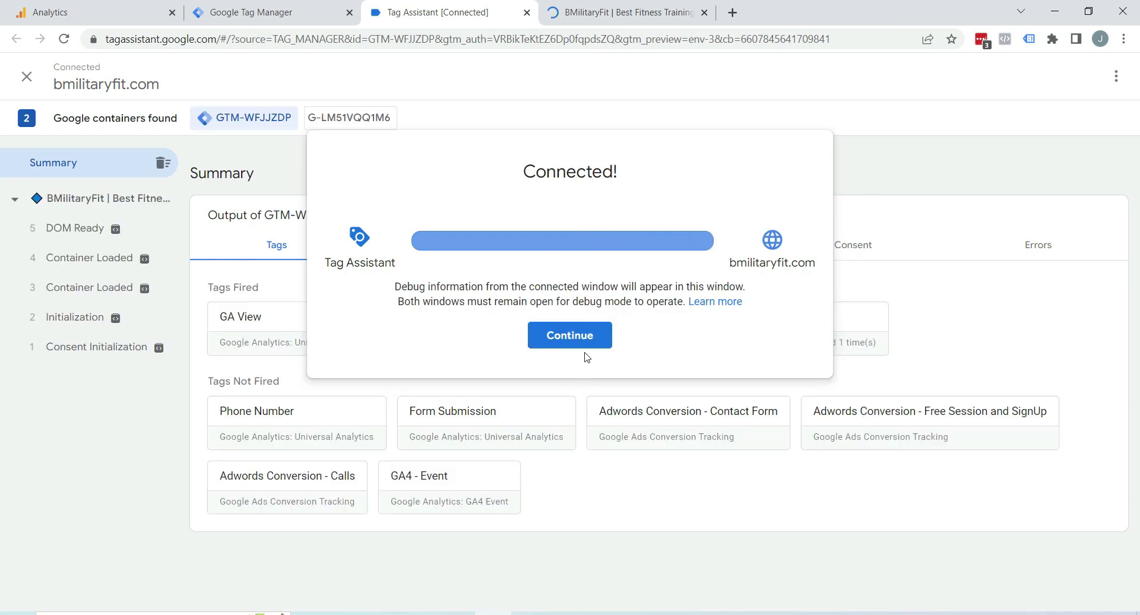
left_click(583, 341)
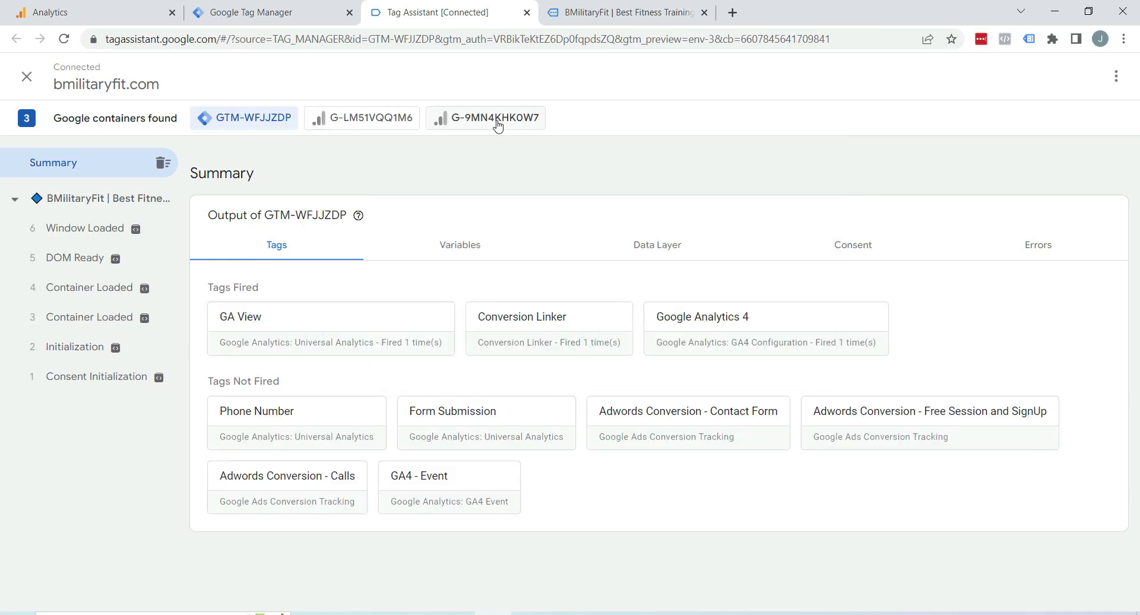
Examine the parameters of the Page View hit sent to G-9MN4KHK0W7 in Tag Assistant.
left_click(496, 120)
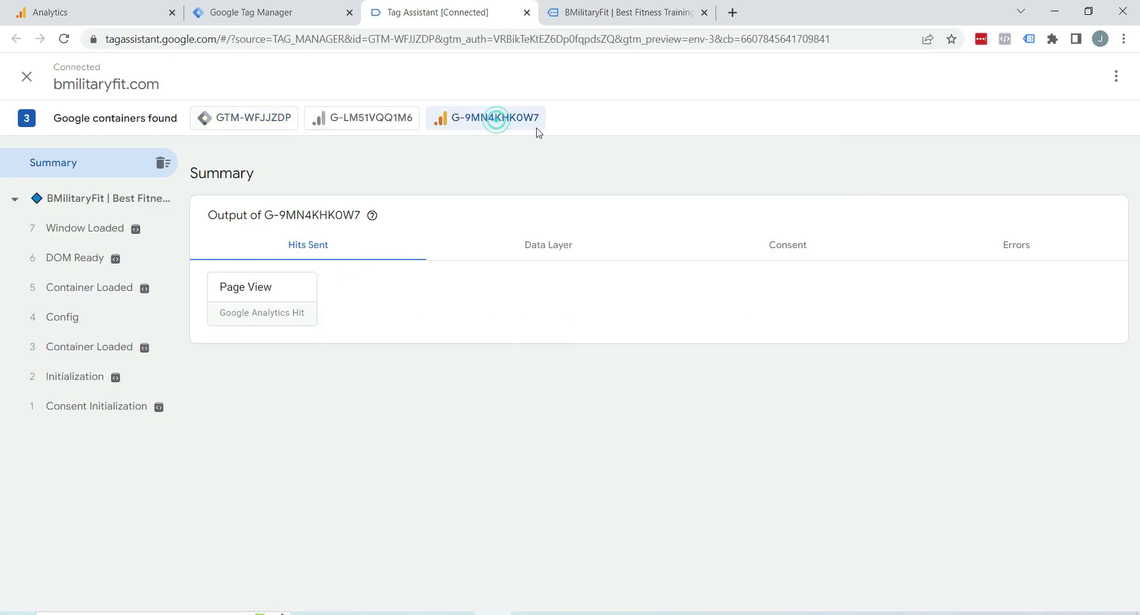
left_click(256, 291)
scroll(363, 292, "down", 2)
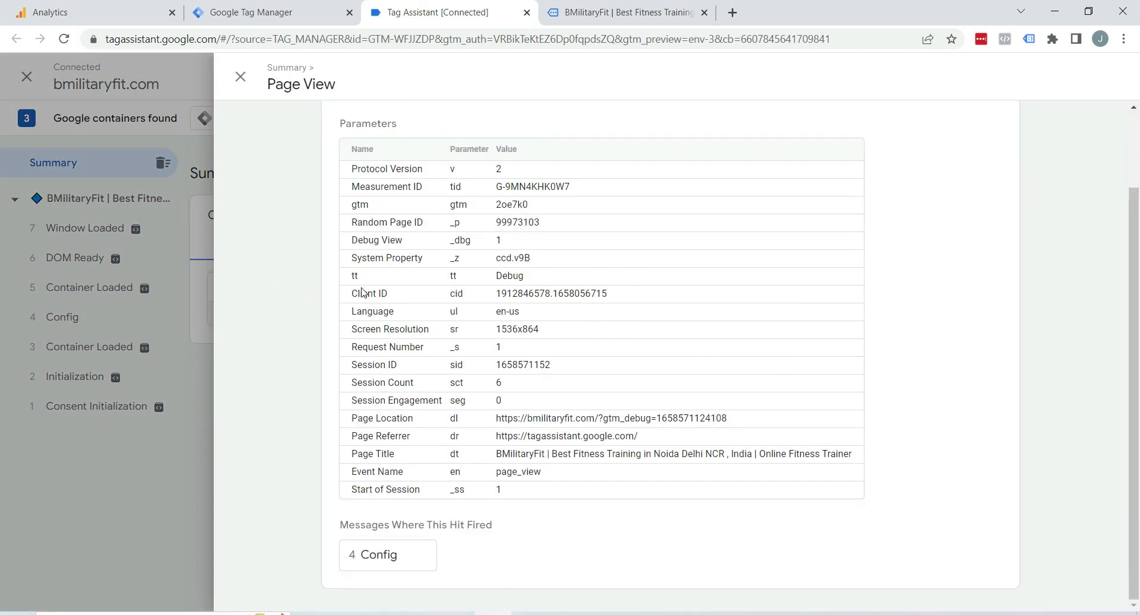